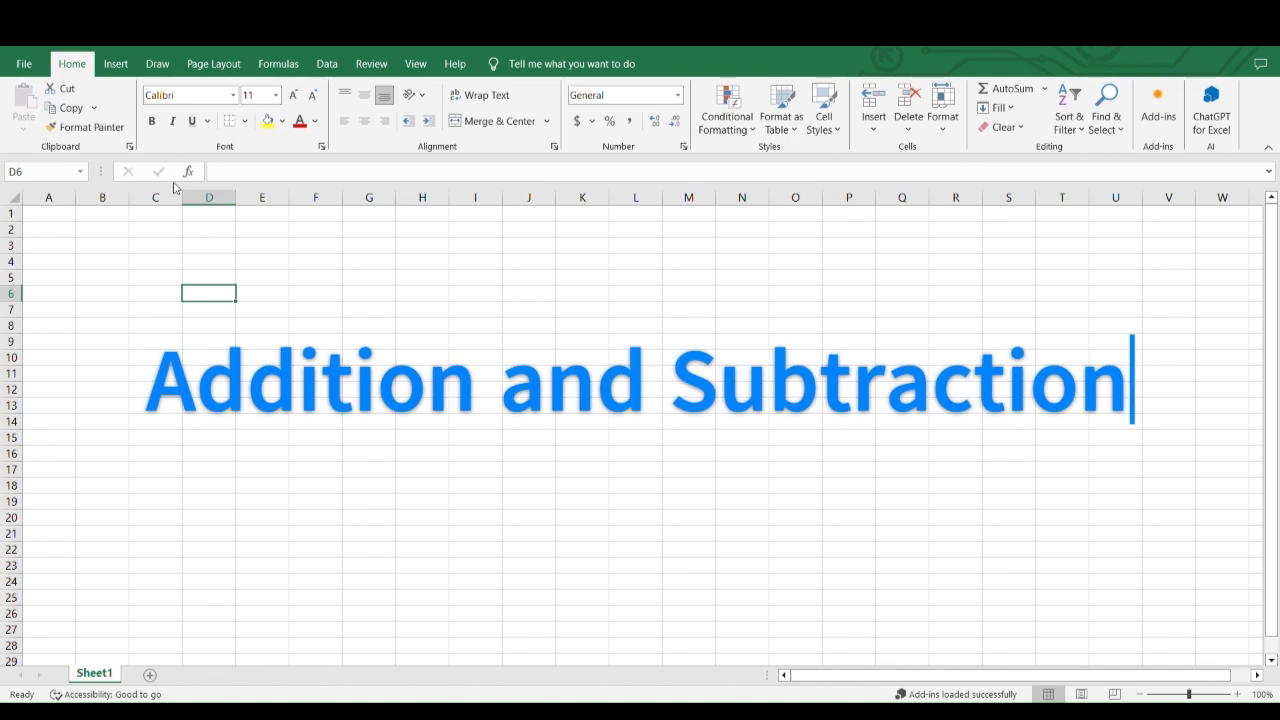
Enter 57 in cell D6 and 90 in cell E6
type("57")
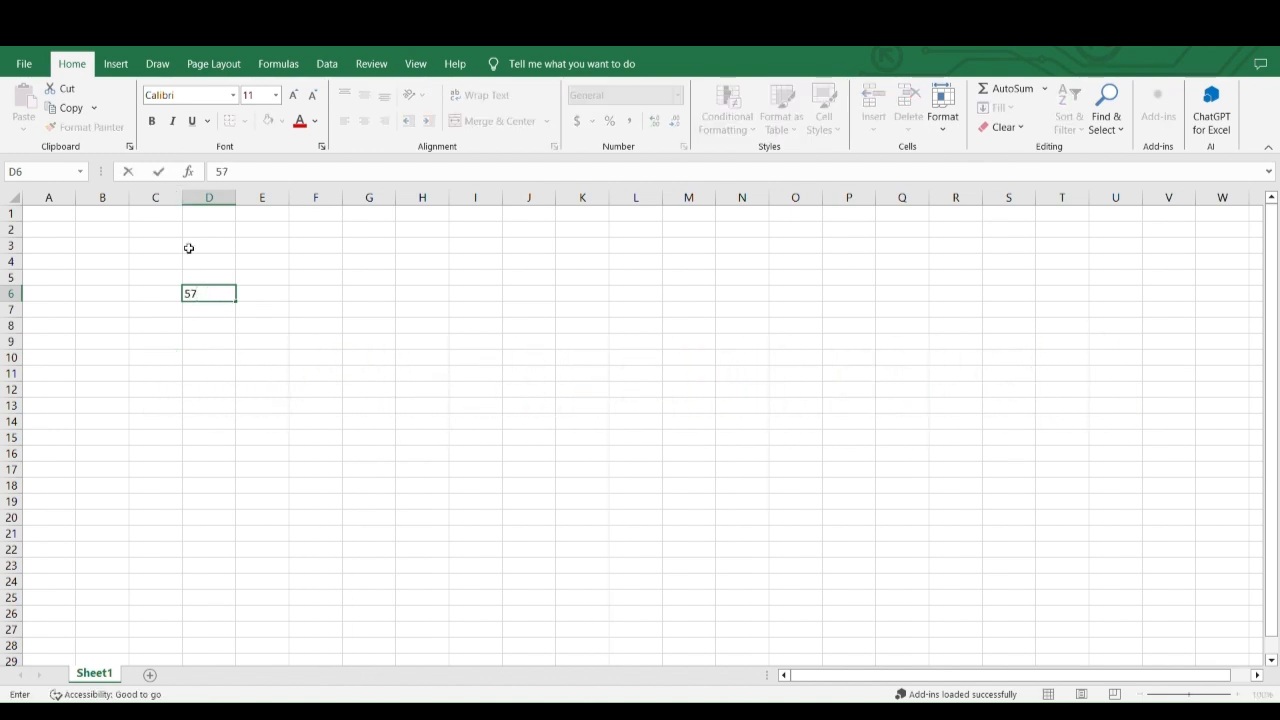
left_click(259, 310)
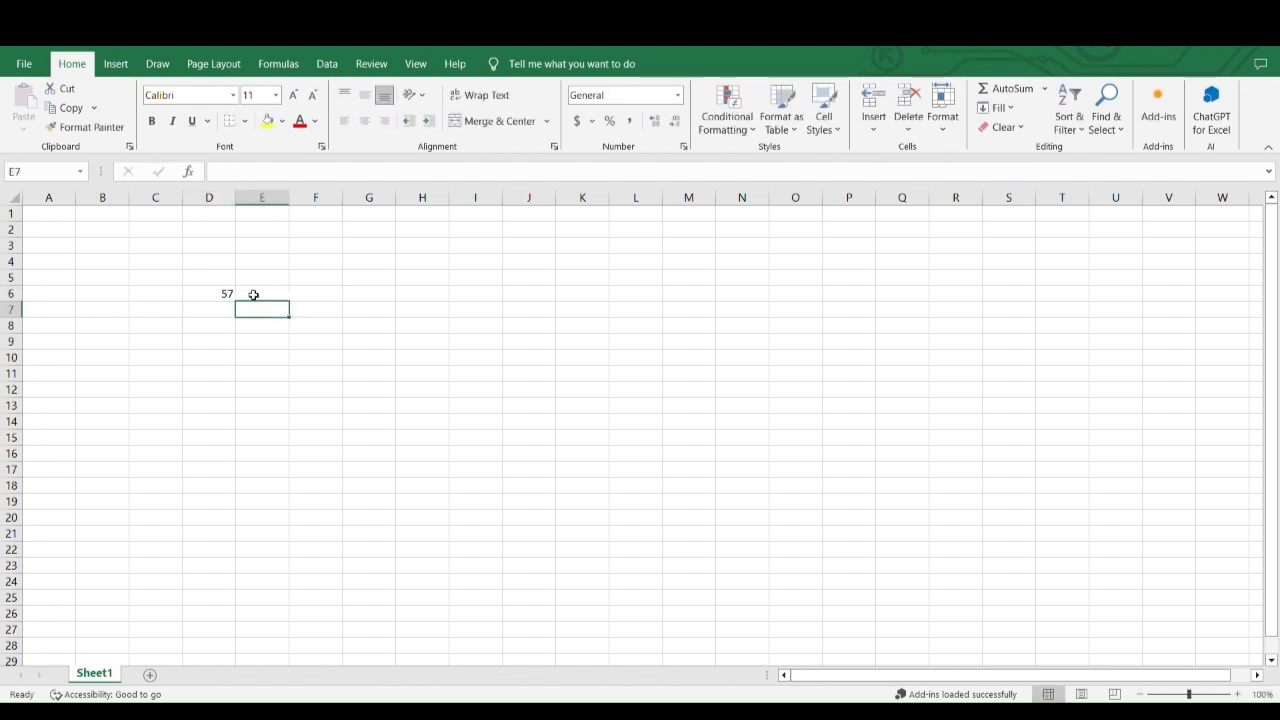
left_click(226, 294)
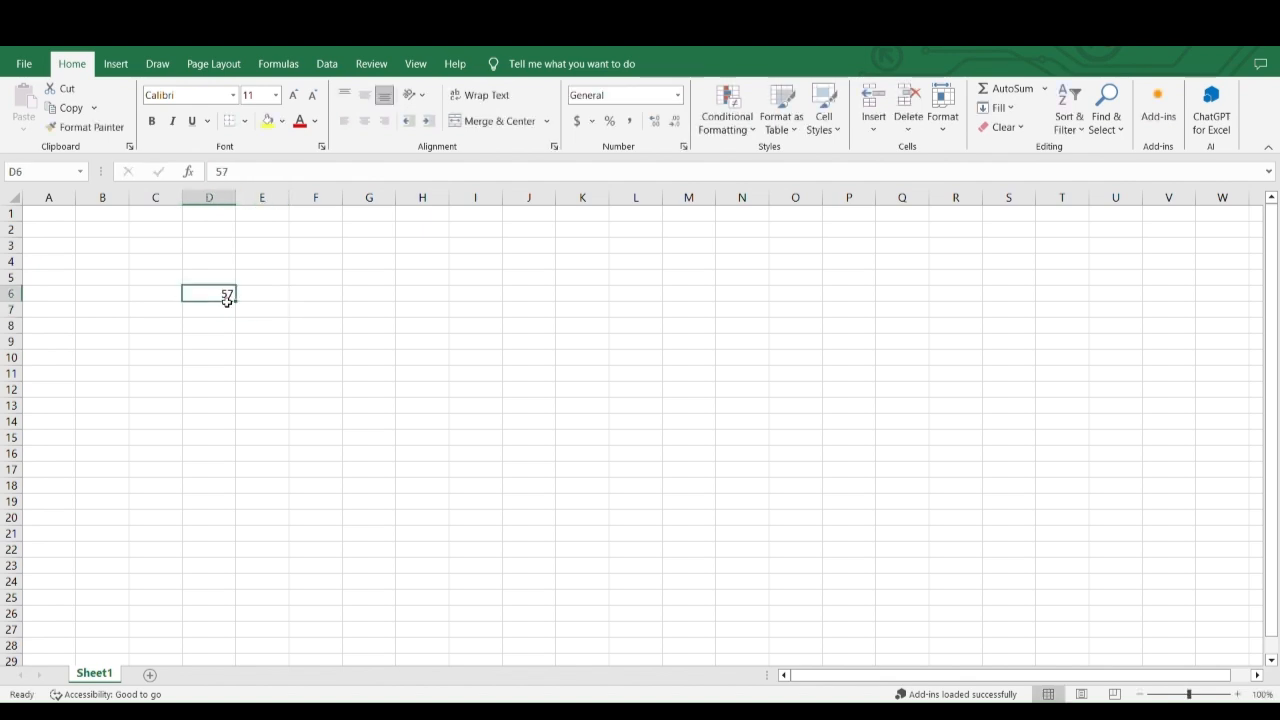
key("Right")
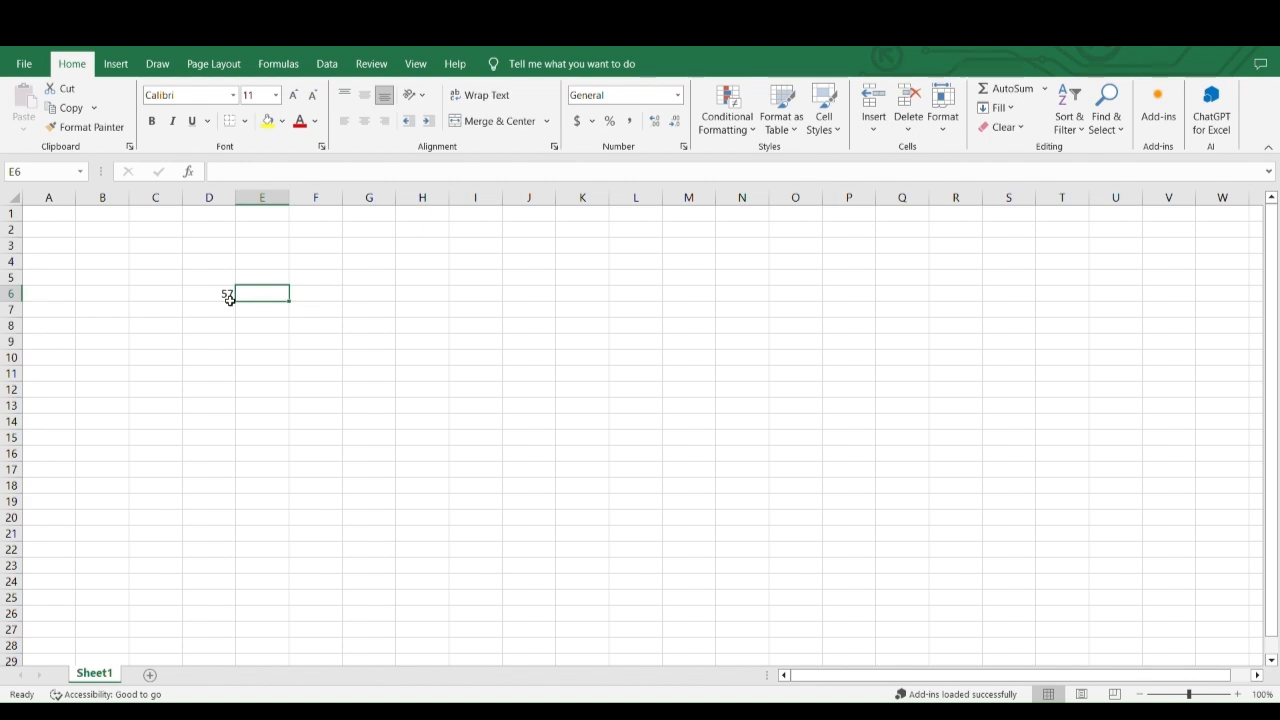
type("90")
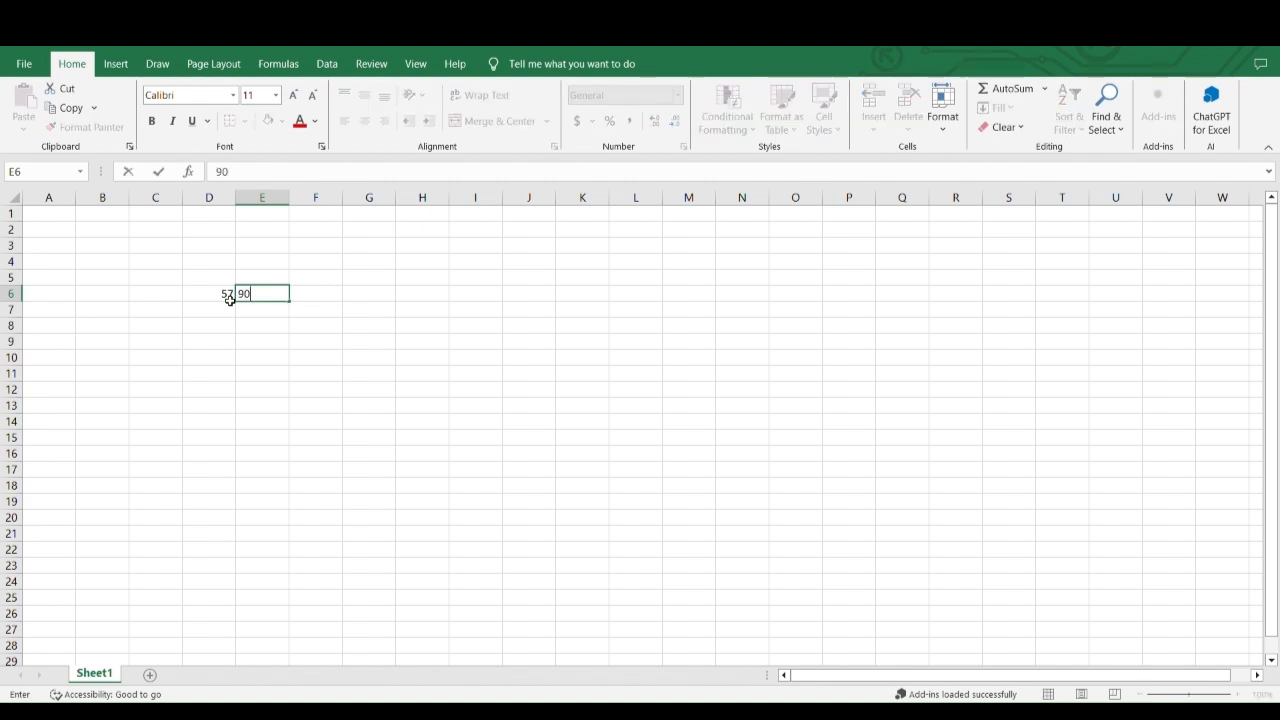
key("Right")
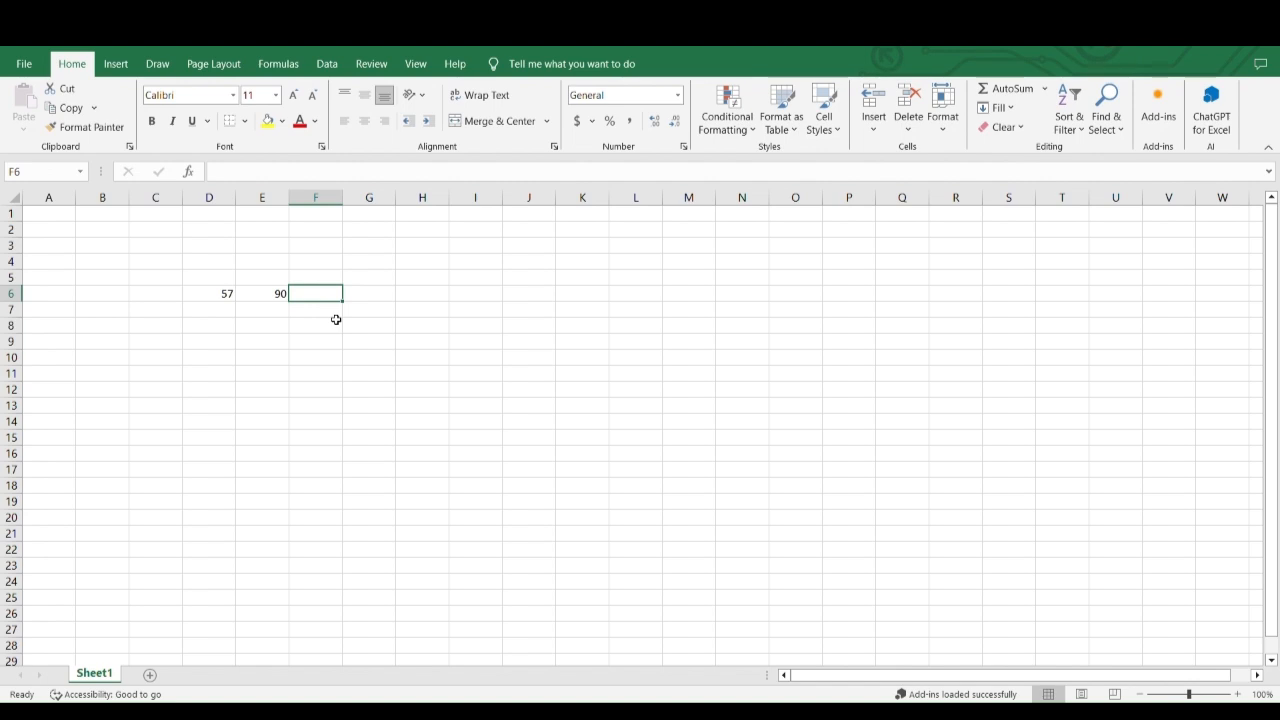
Add the two numbers of row 6 in cell F6 with the formula =D6+E6
type("=")
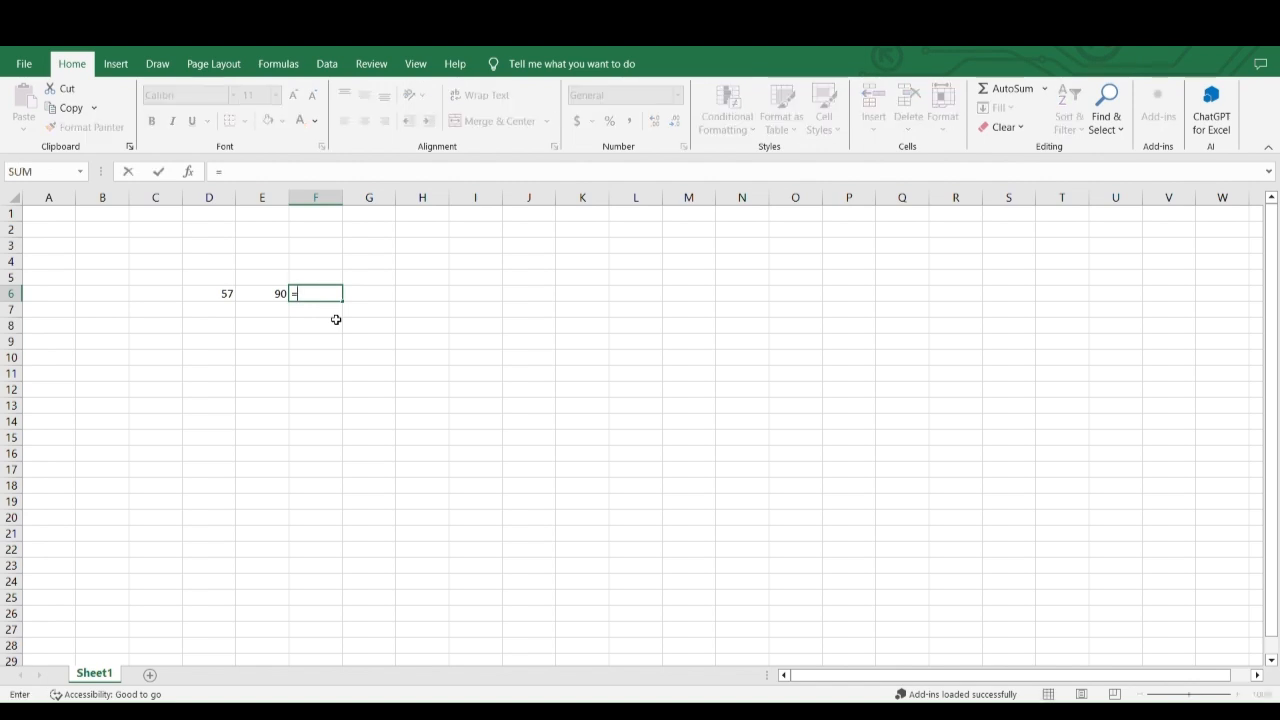
left_click(221, 297)
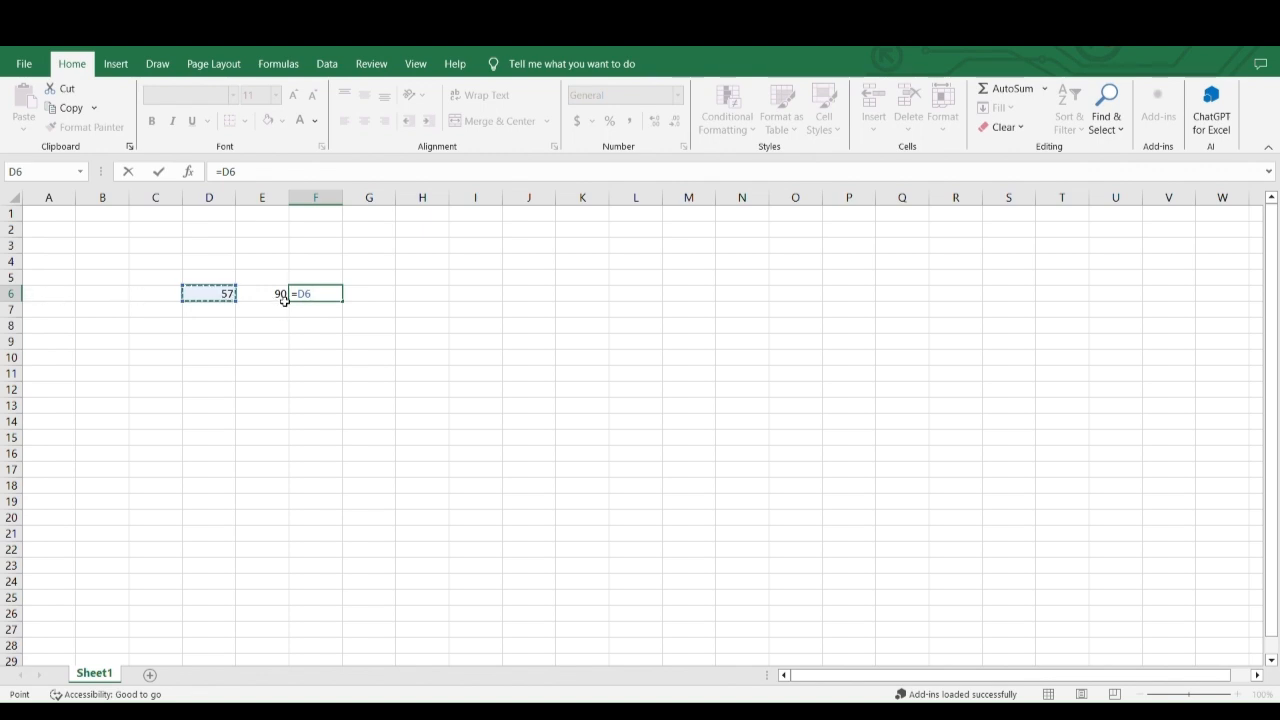
type("=")
left_click(271, 297)
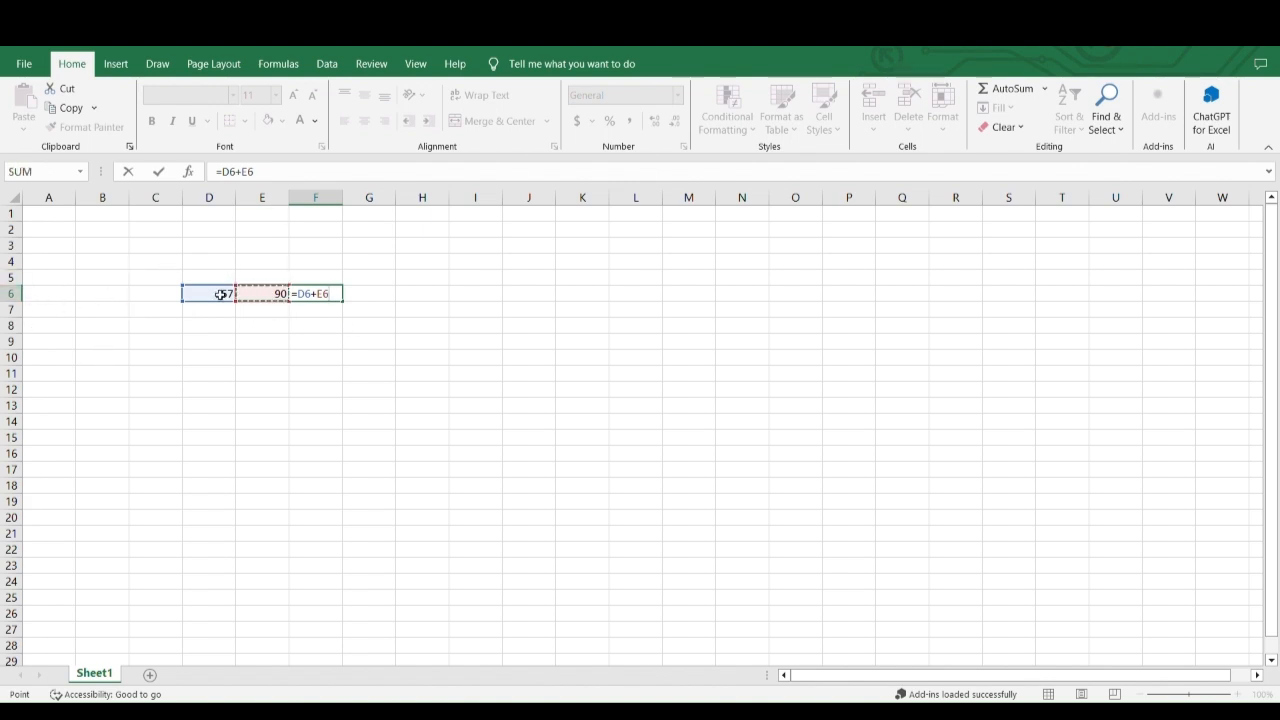
key("Return")
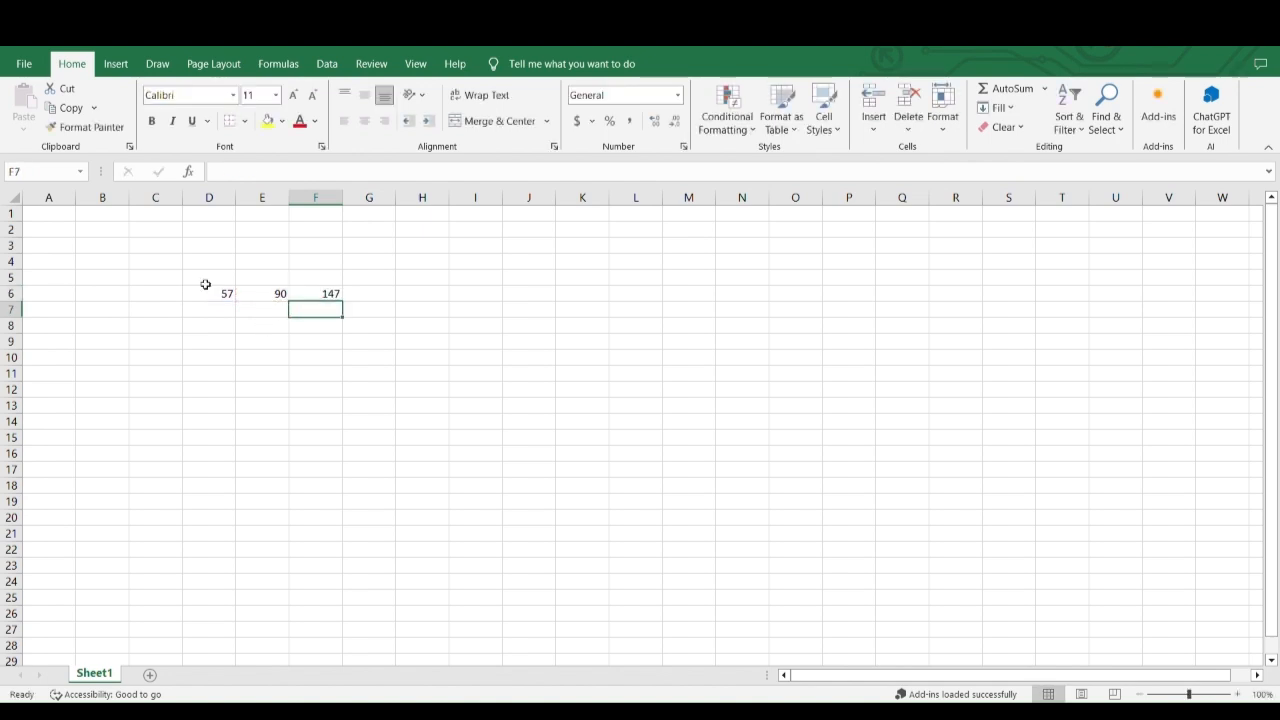
Enter 45 in cell D7 and 64 in cell E7 as the second pair of numbers
left_click(222, 311)
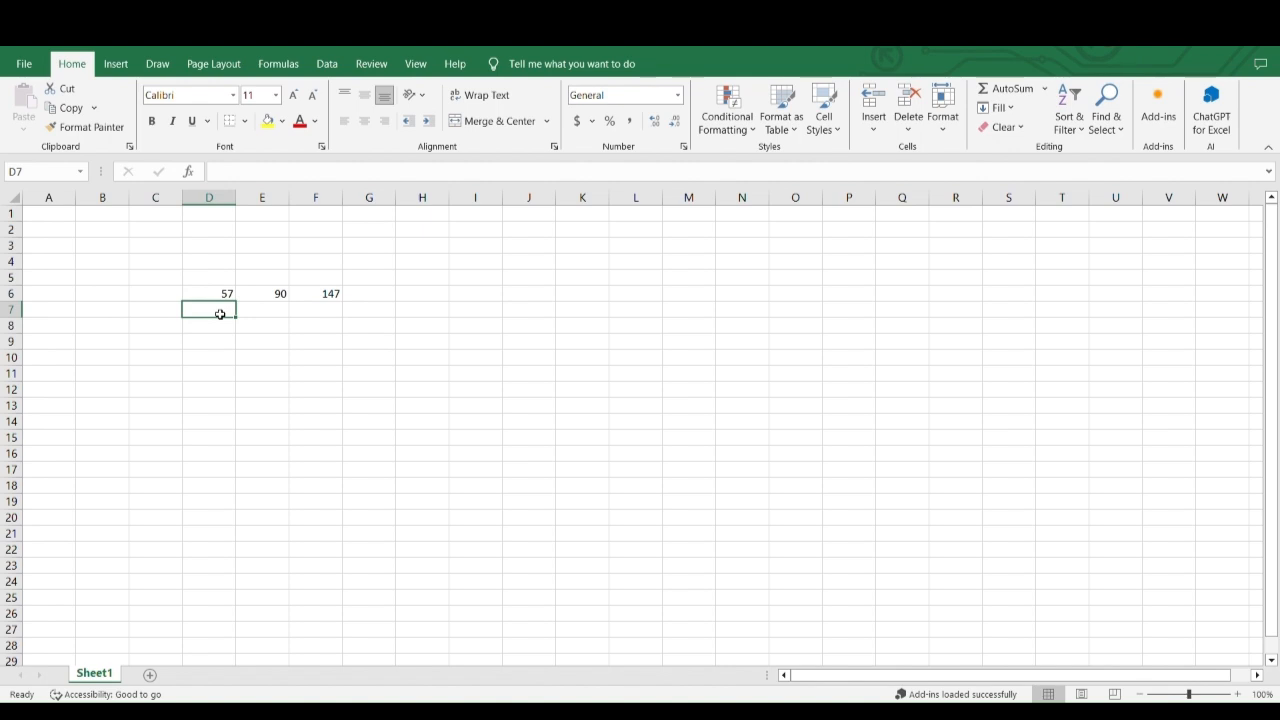
type("45")
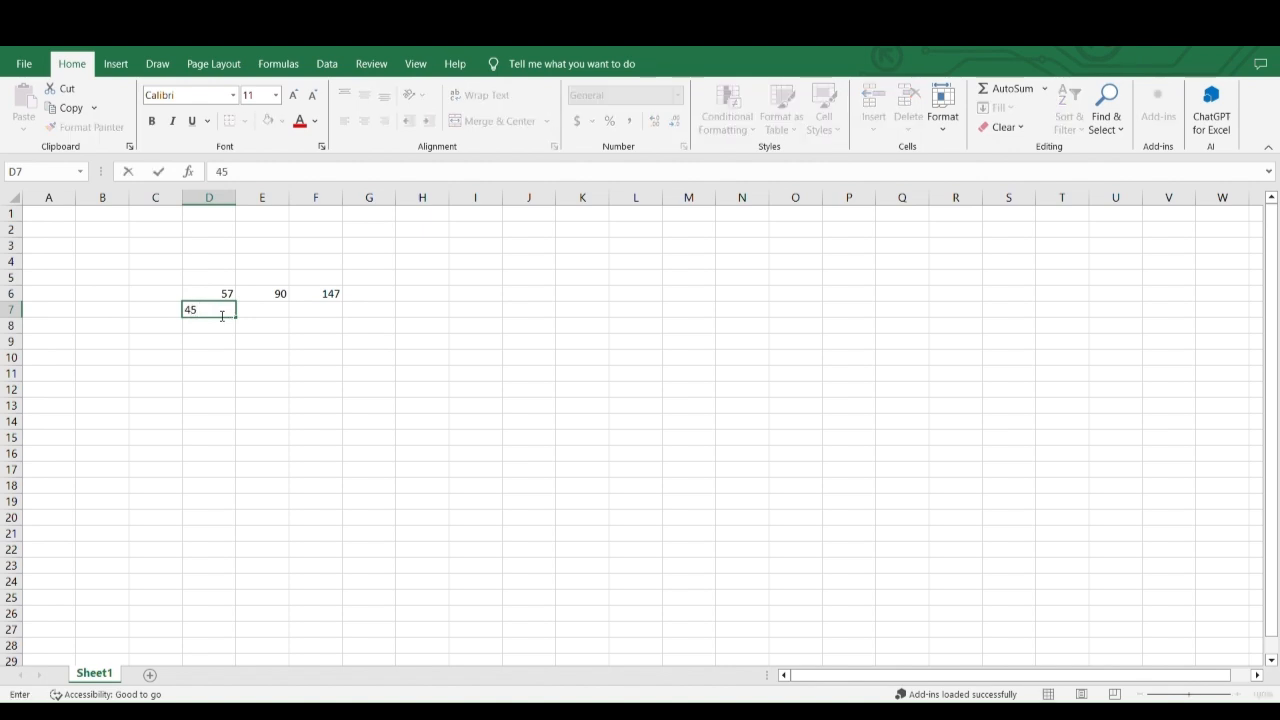
left_click(262, 318)
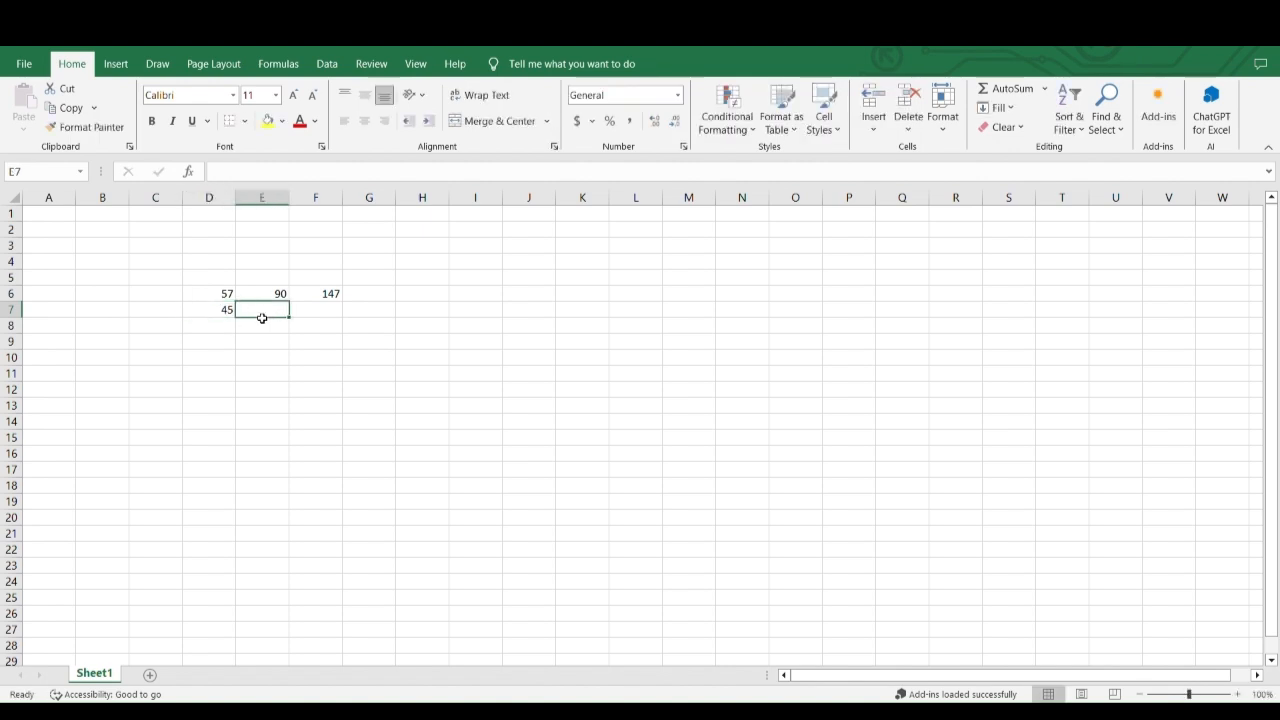
type("64")
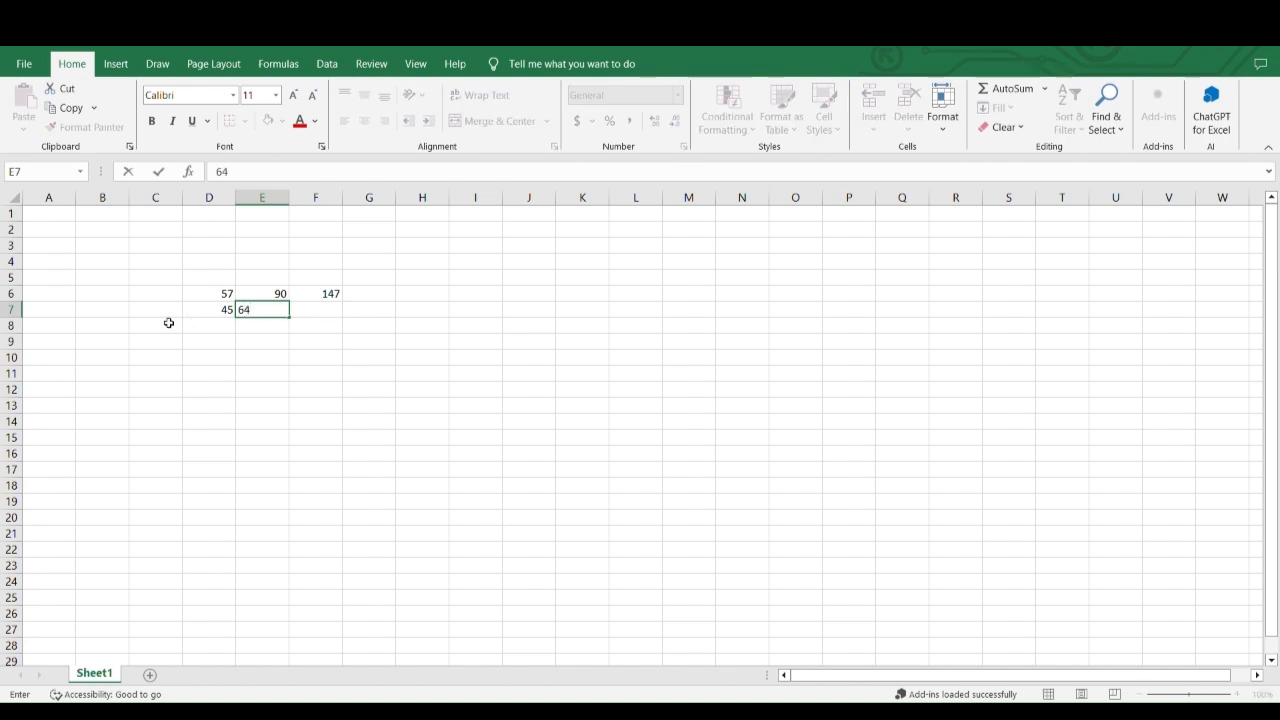
left_click(331, 311)
Fill the addition formula from cell F6 down to F7
left_click(329, 292)
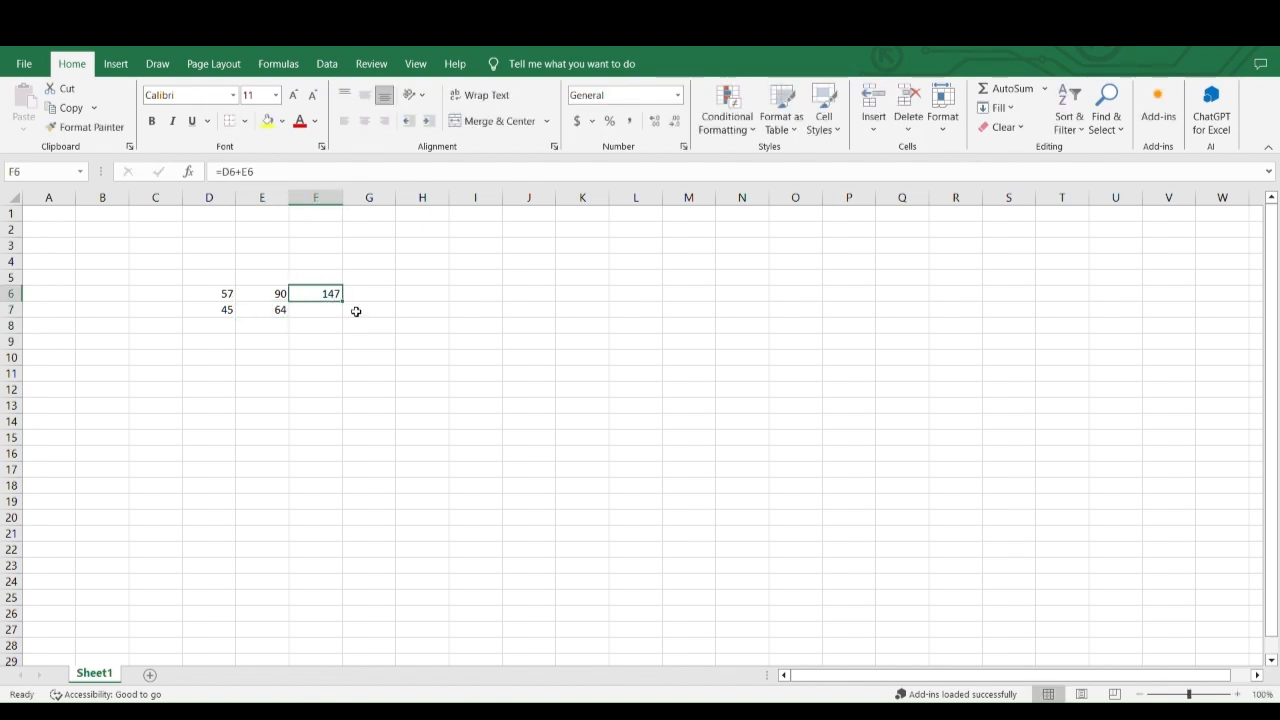
left_click_drag(344, 308, 349, 321)
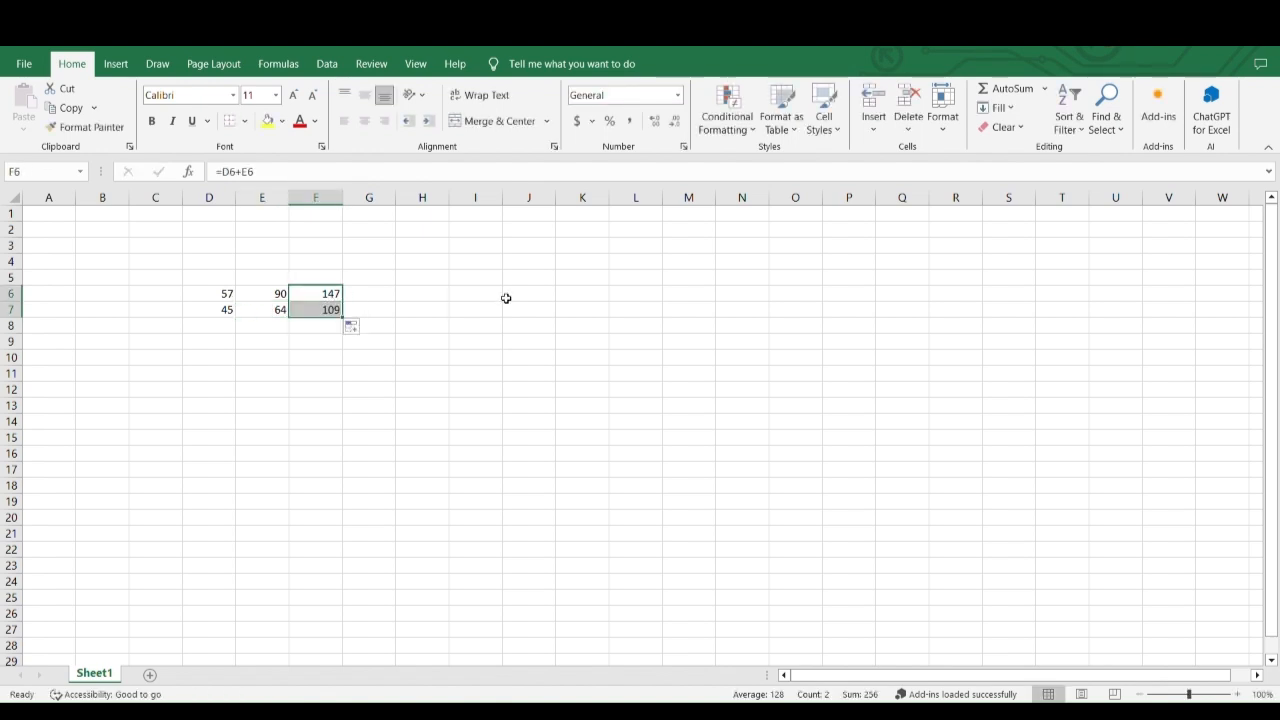
left_click(326, 376)
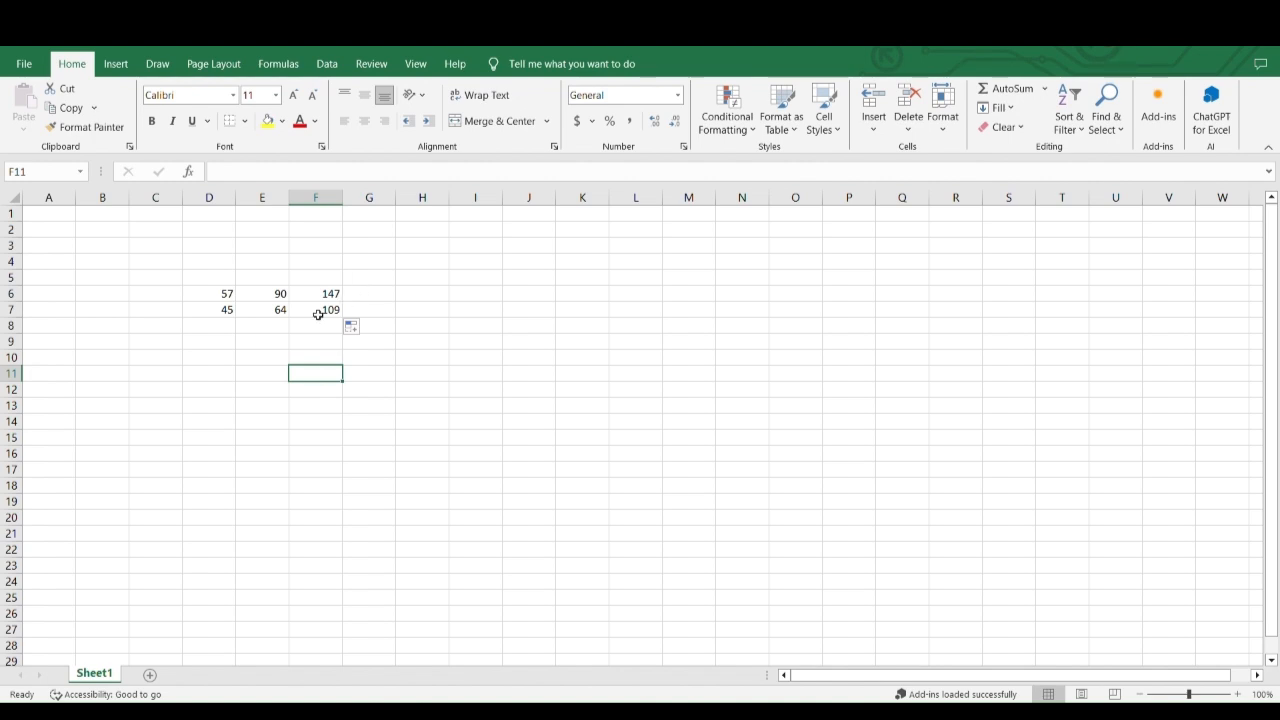
Enter 23 in D8 and 46 in E8, and fill the addition formula from F7 down to F8
left_click(224, 322)
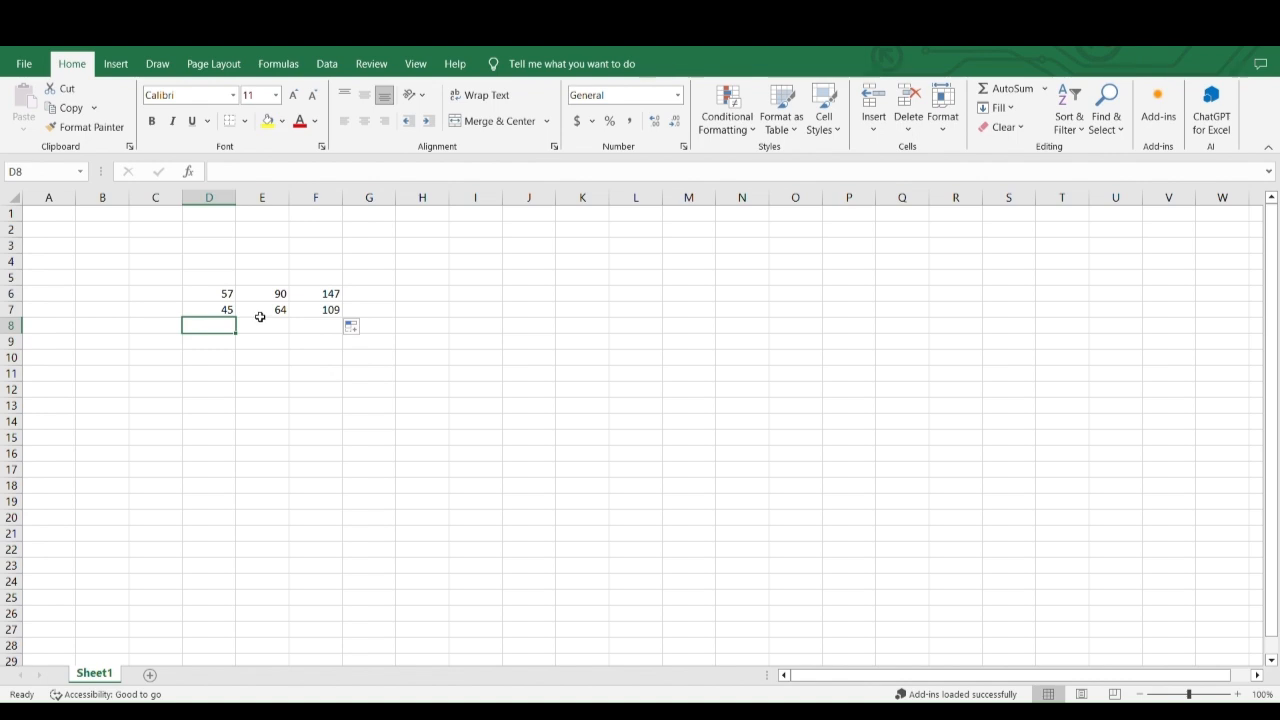
type("23")
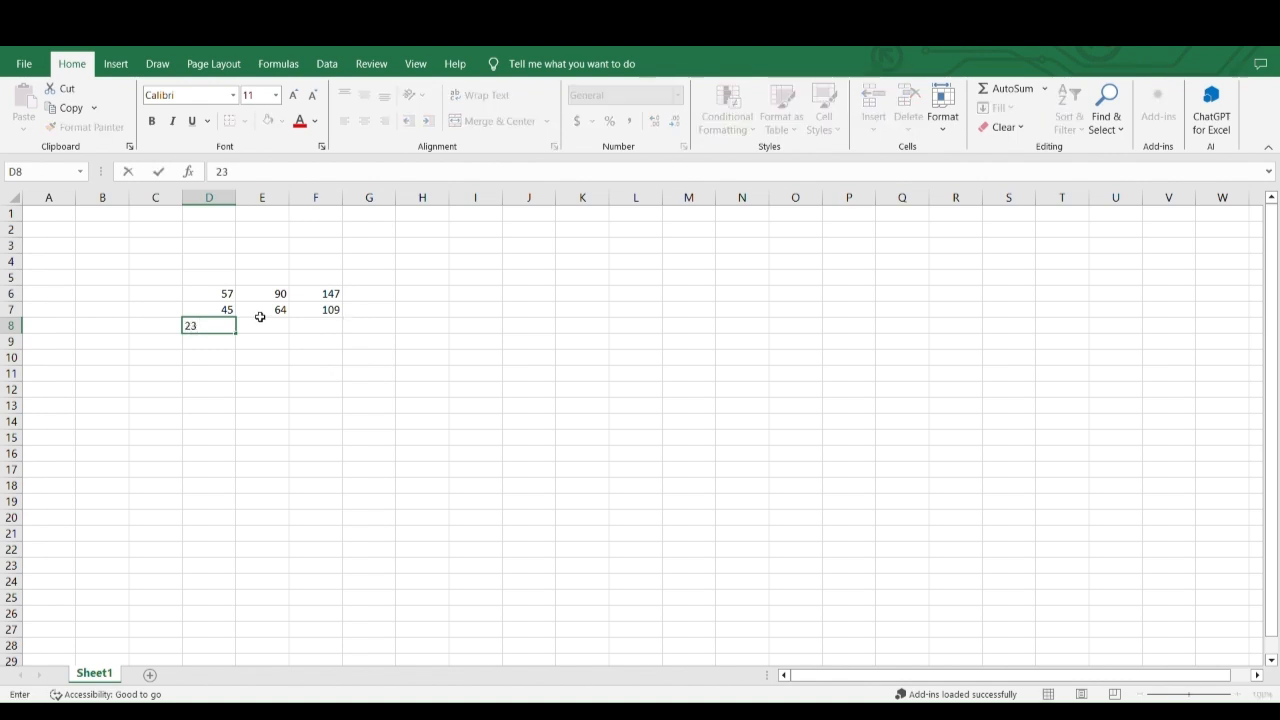
key("Tab")
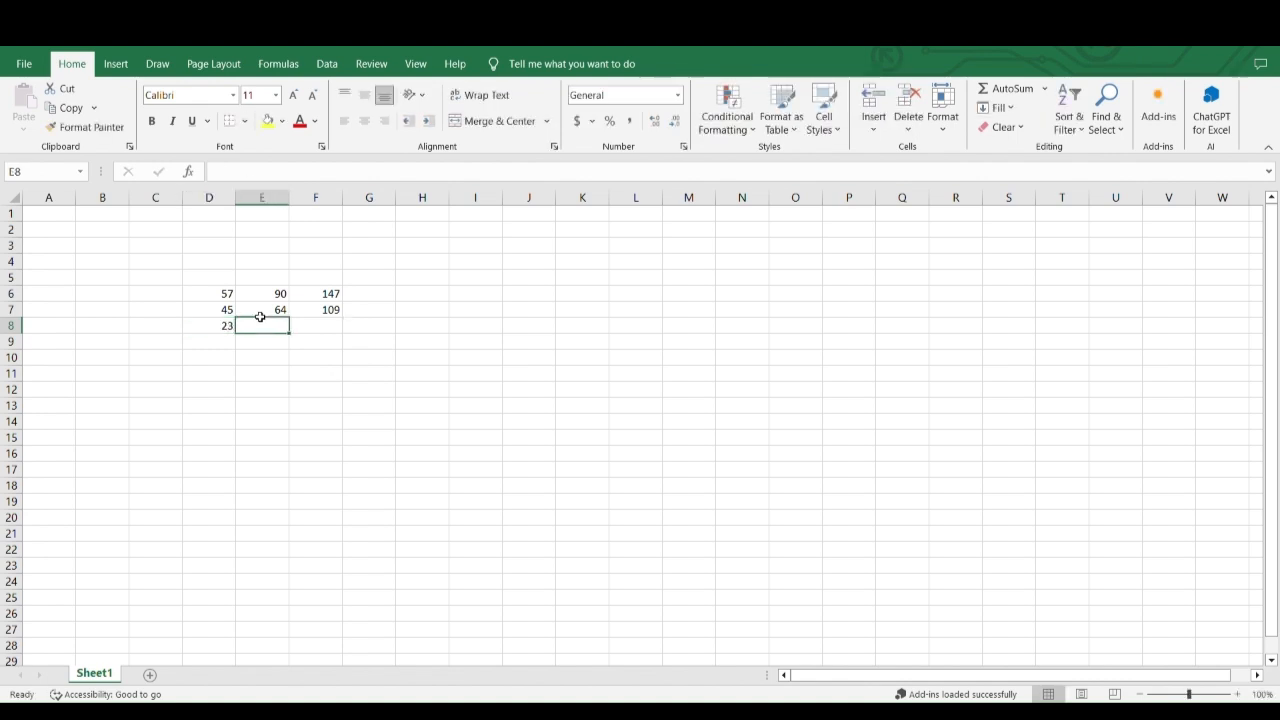
type("46")
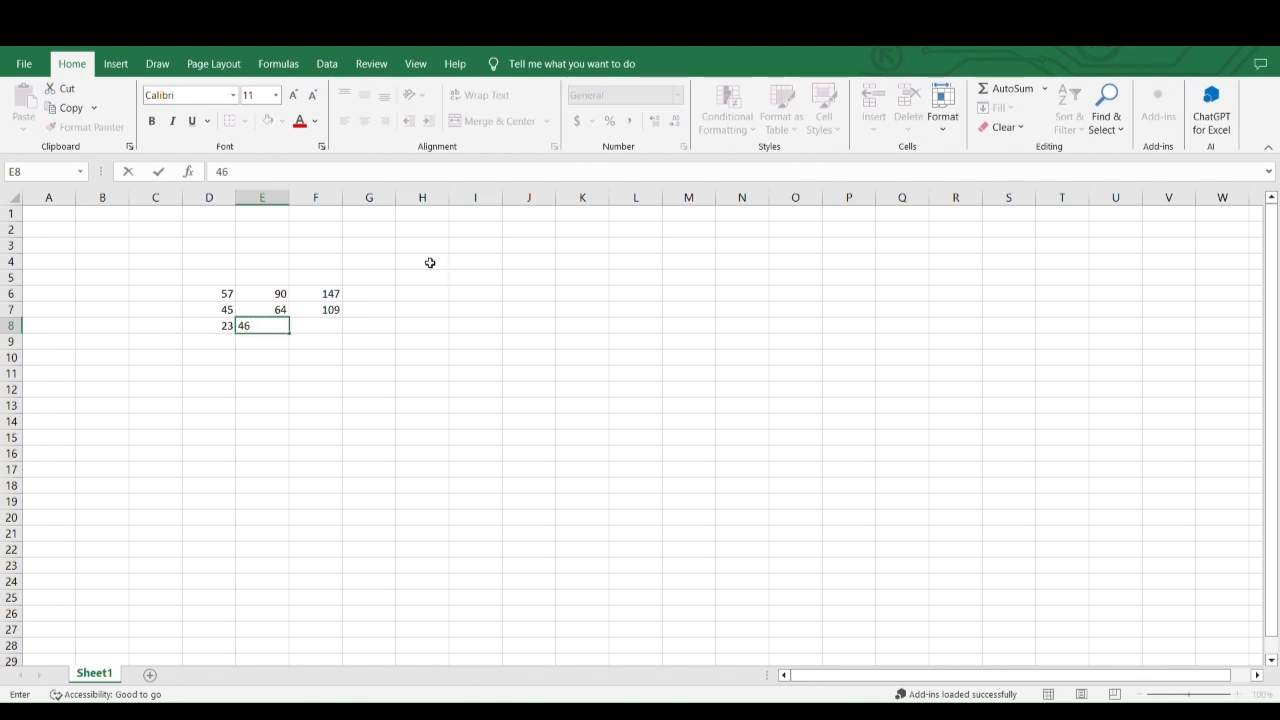
key("Tab")
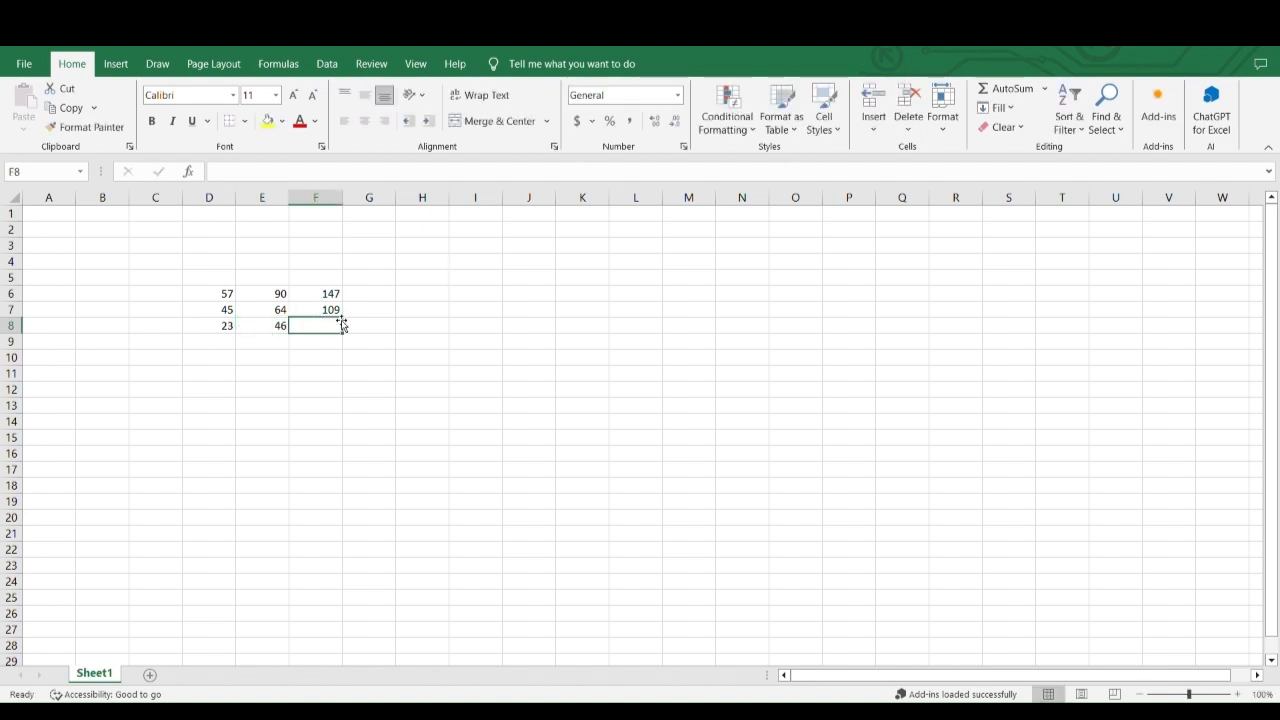
left_click(337, 311)
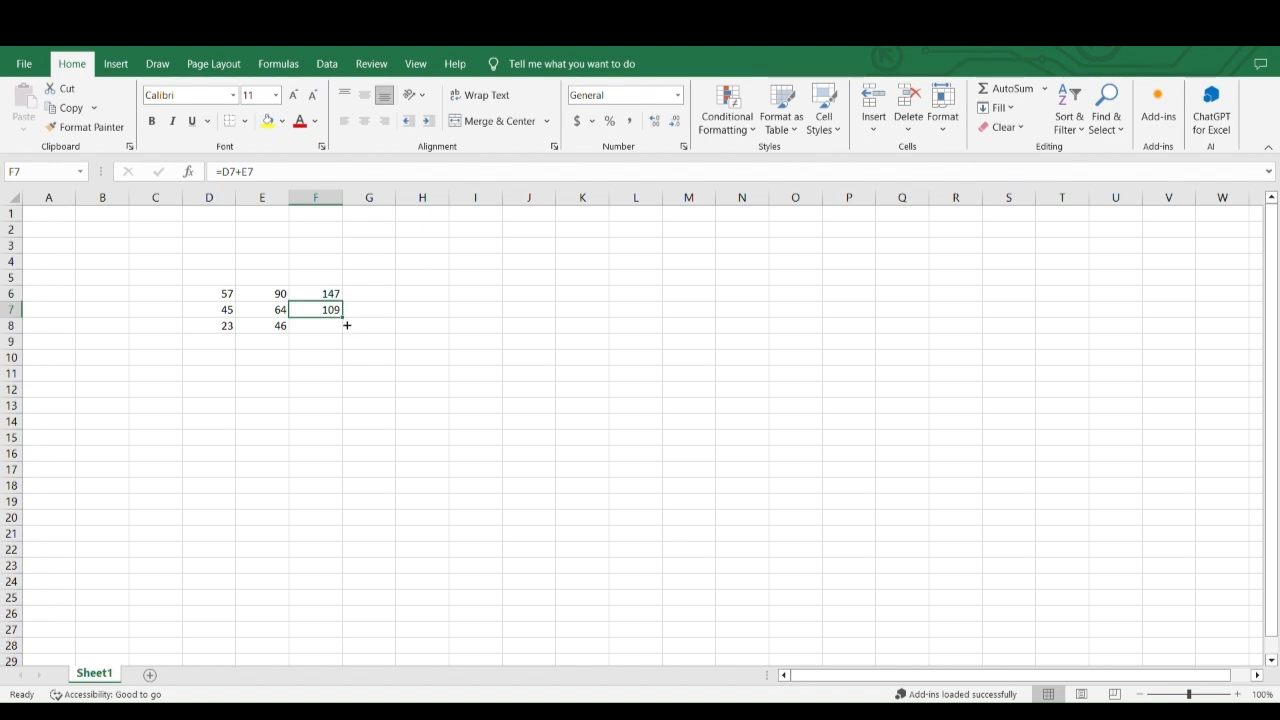
left_click_drag(347, 325, 343, 333)
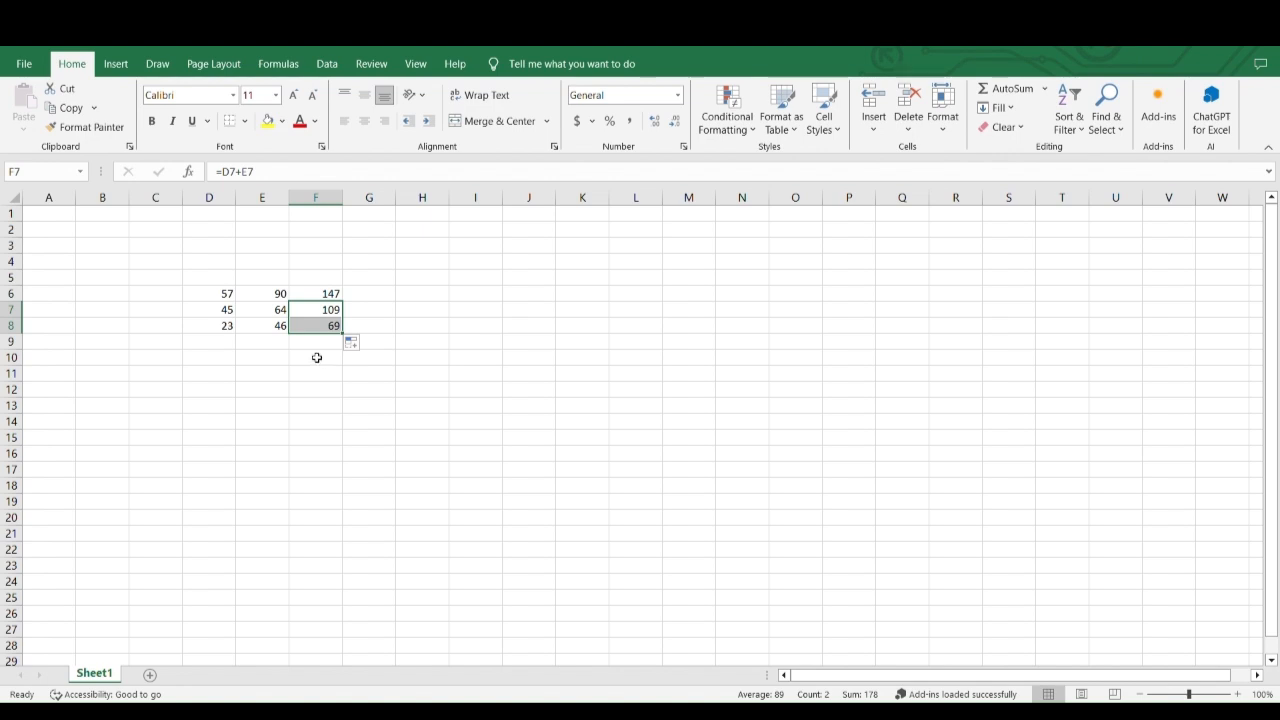
Enter 45 in cell D9 and 64 in cell E9 as the fourth pair of numbers
left_click(218, 344)
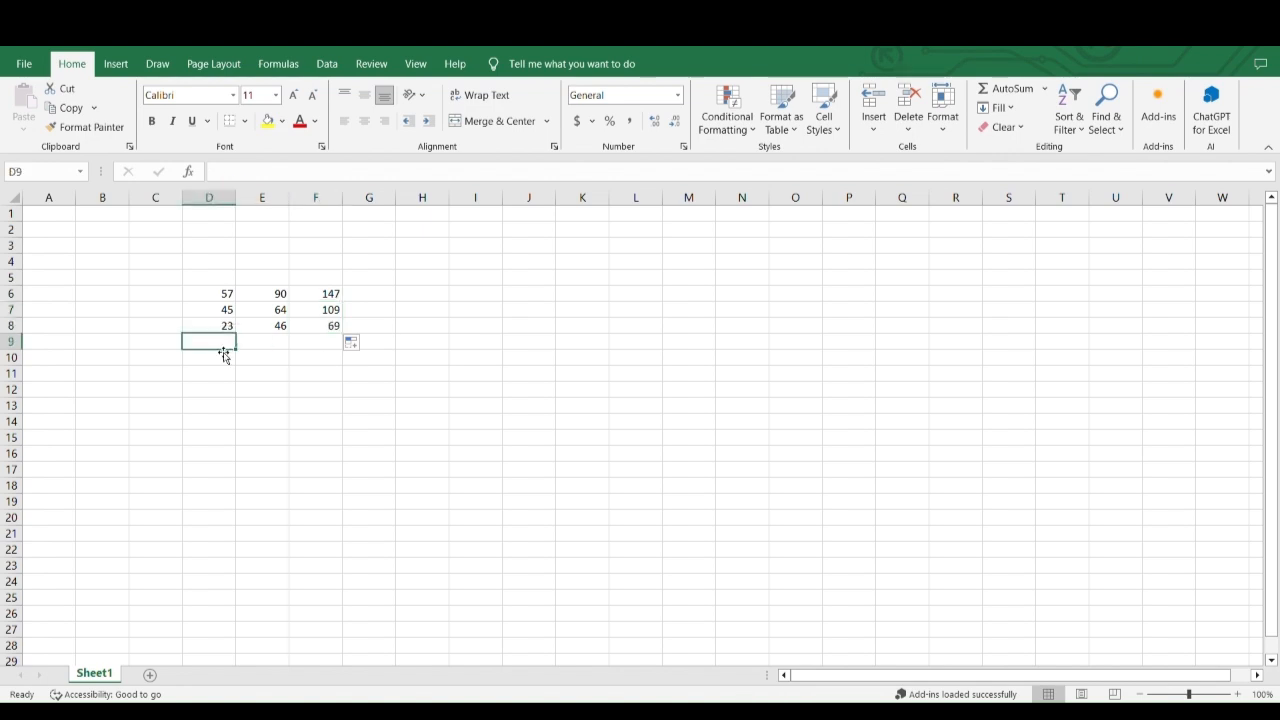
type("45")
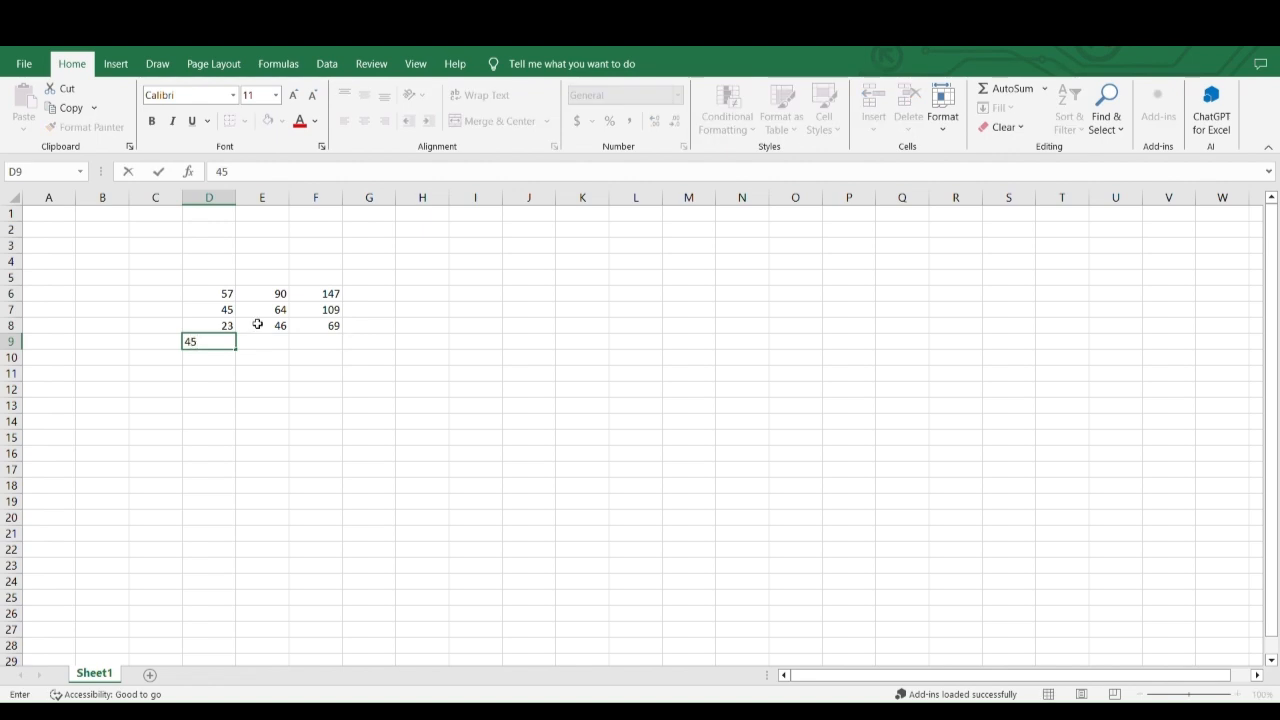
key("Tab")
type("64")
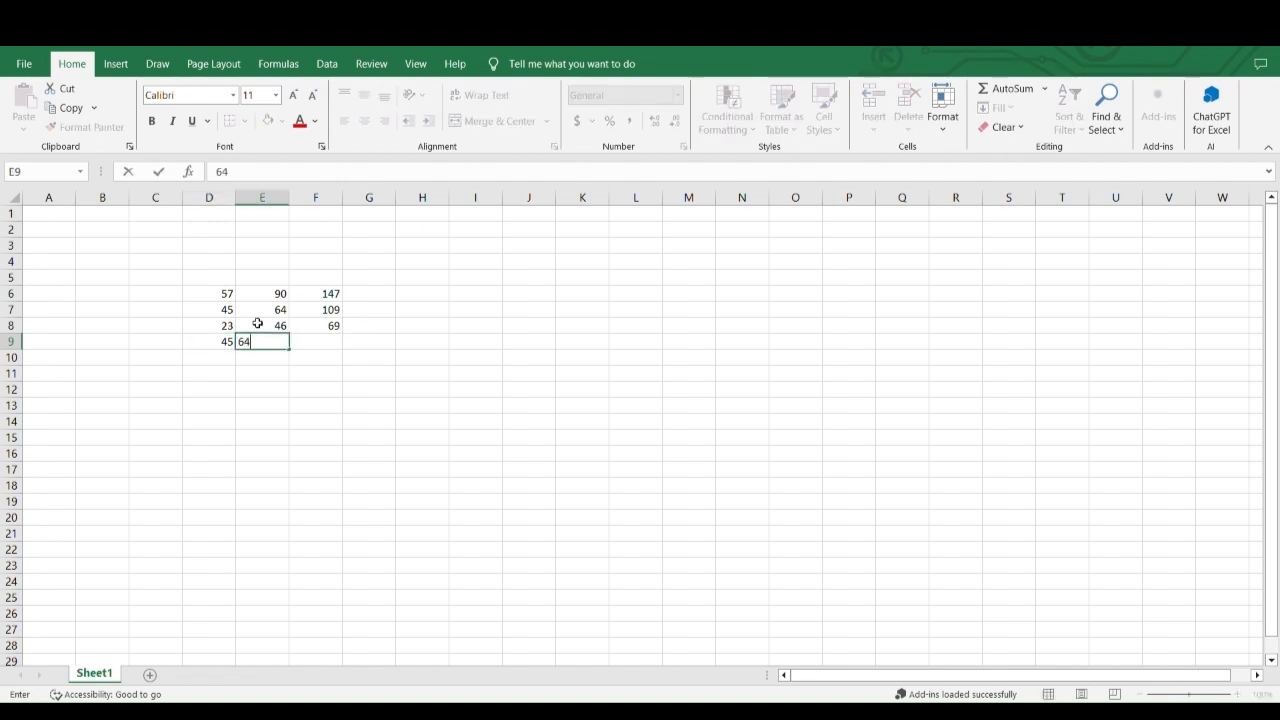
Add the two numbers of row 9 in cell F9 with the formula =D9+E9
left_click(327, 348)
type("=")
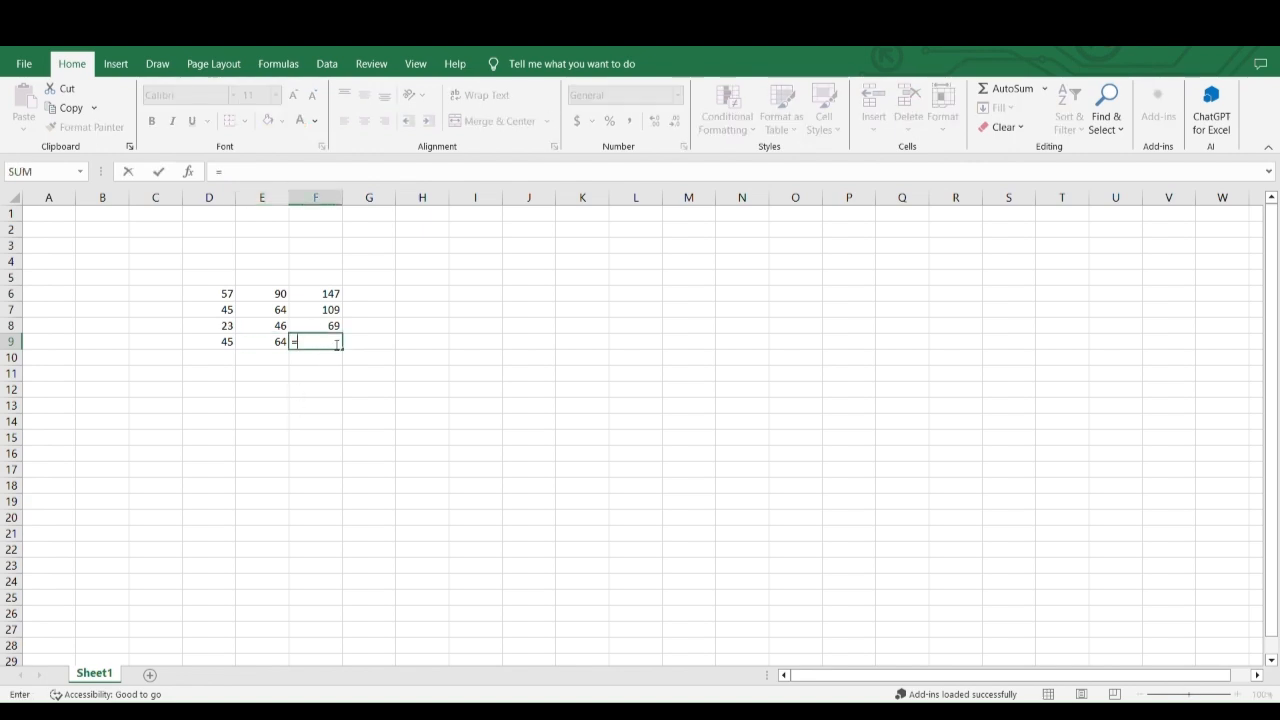
left_click(229, 346)
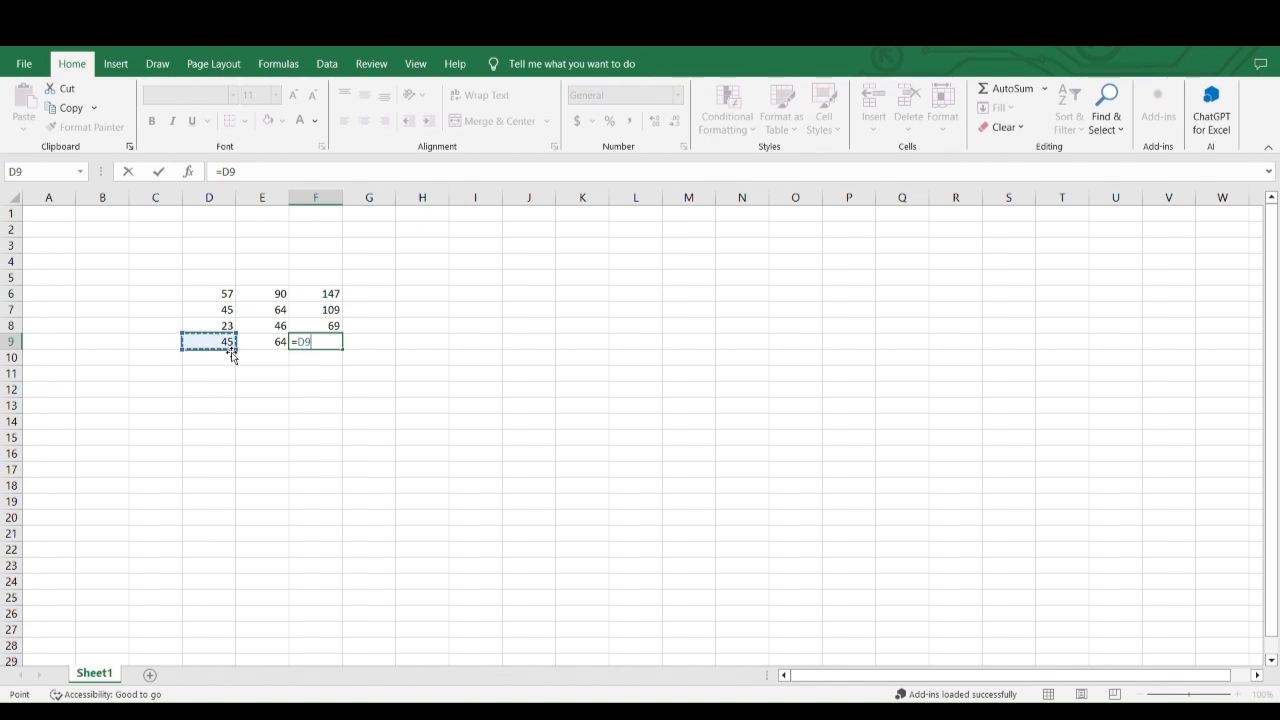
type("+")
left_click(281, 342)
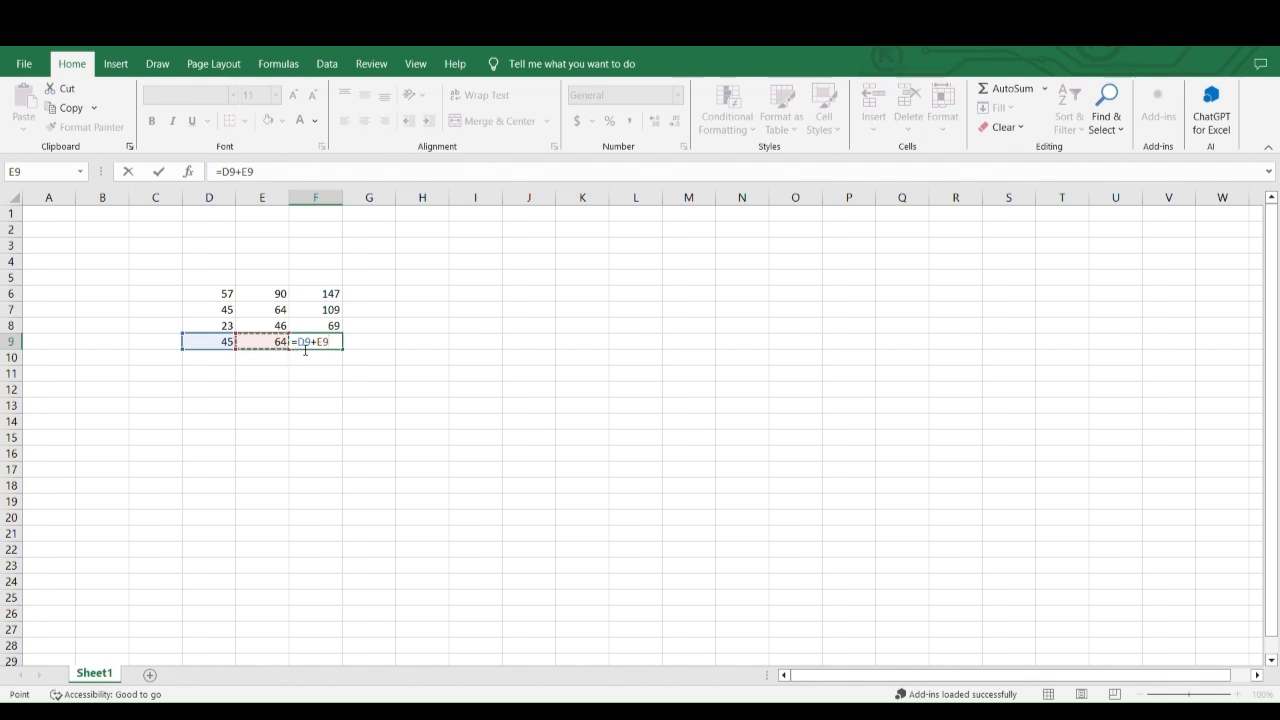
key("Return")
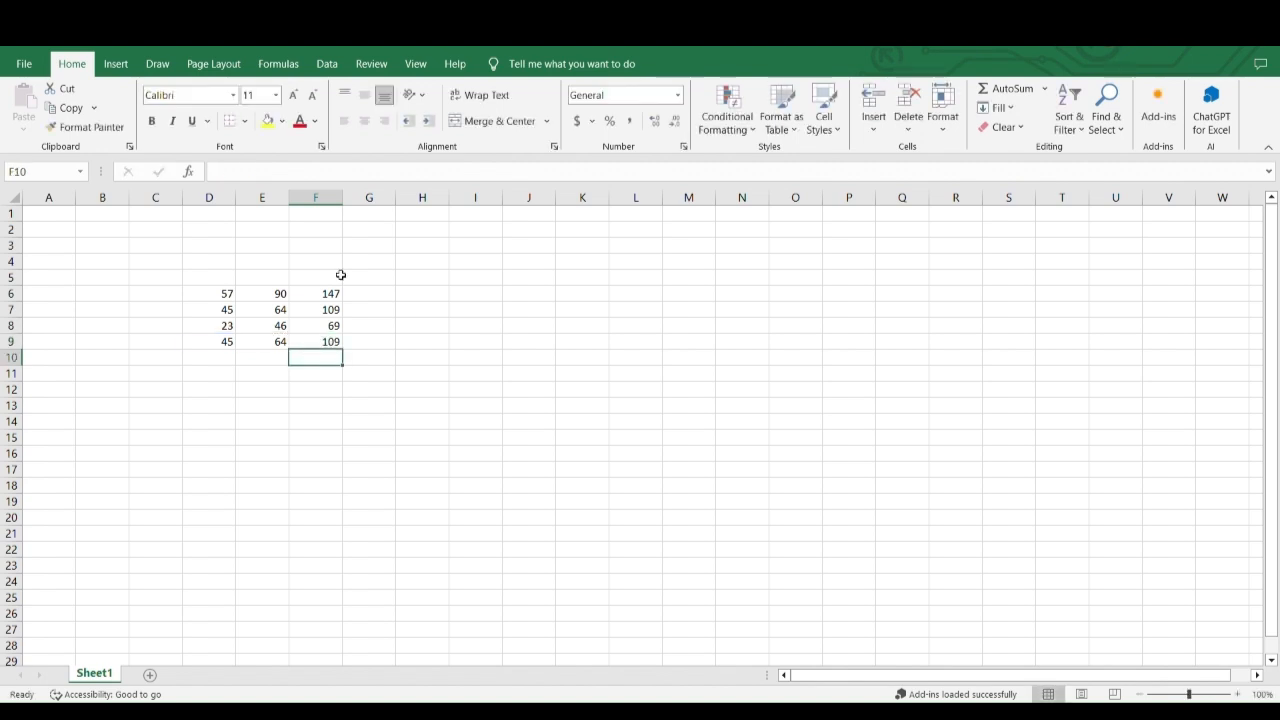
Label the column of sums with the heading "answers" in cell F5
left_click_drag(331, 291, 318, 341)
left_click(307, 280)
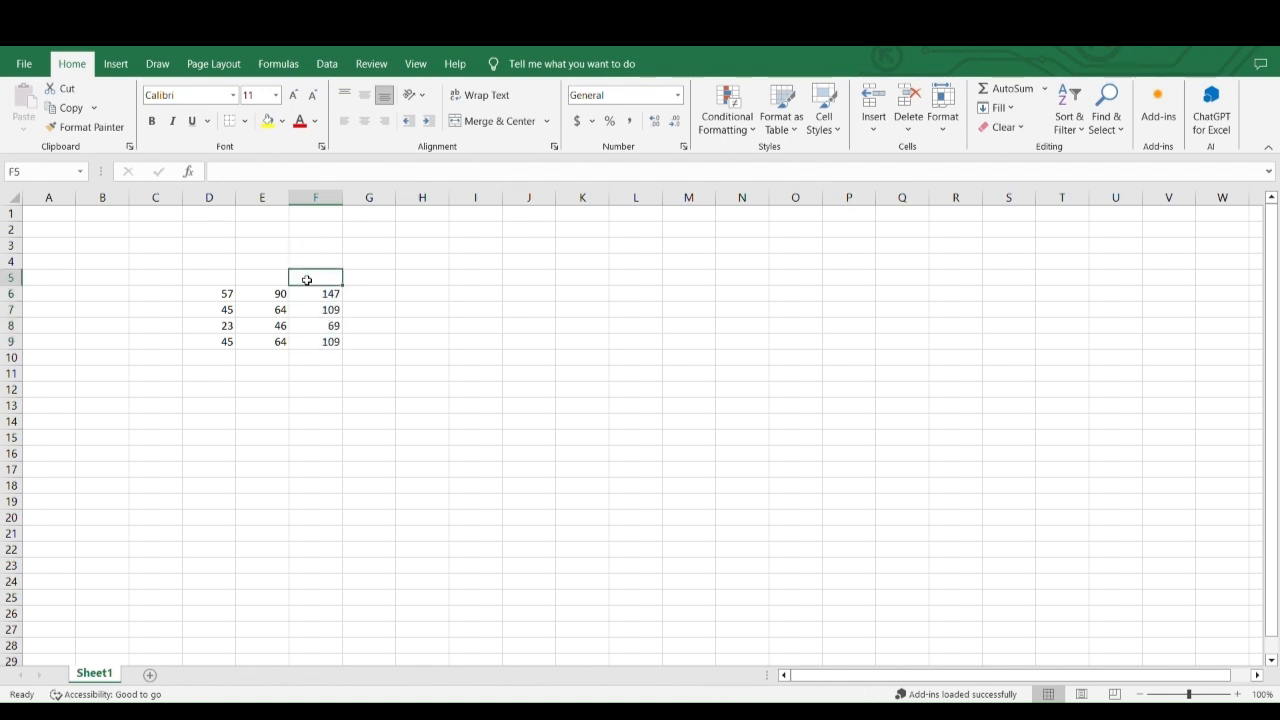
type("ans")
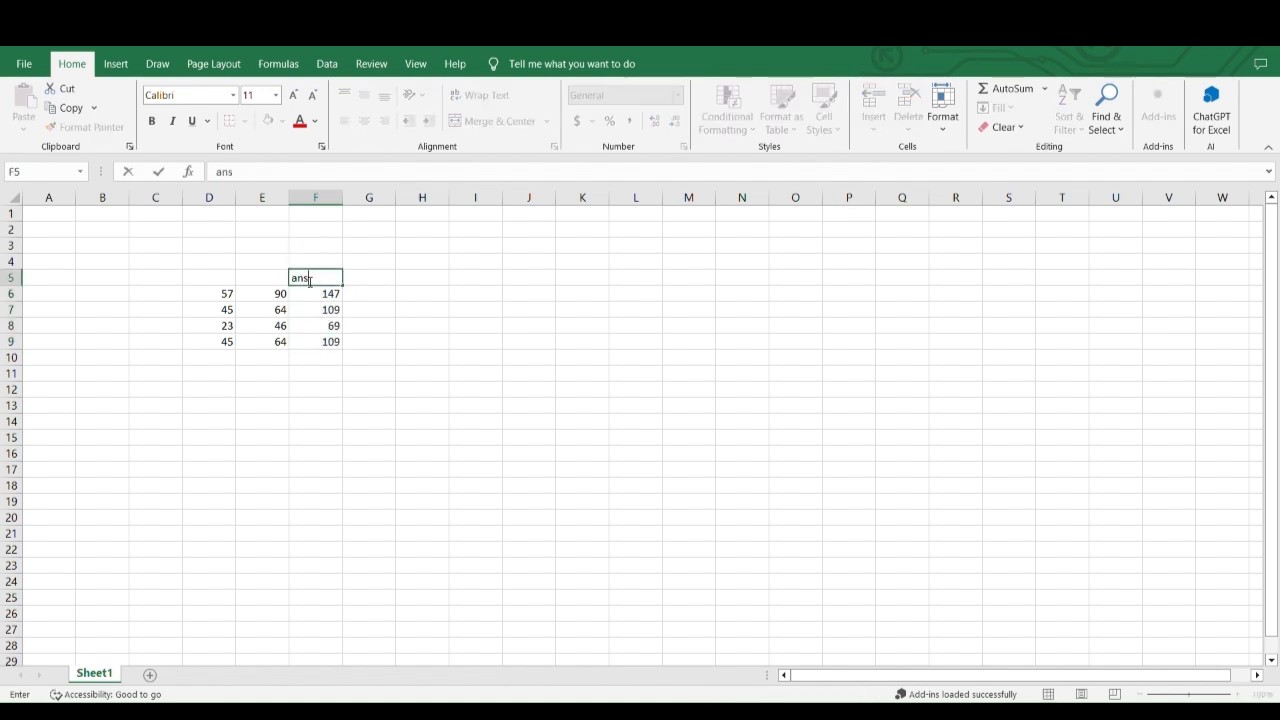
type("wers")
left_click(380, 297)
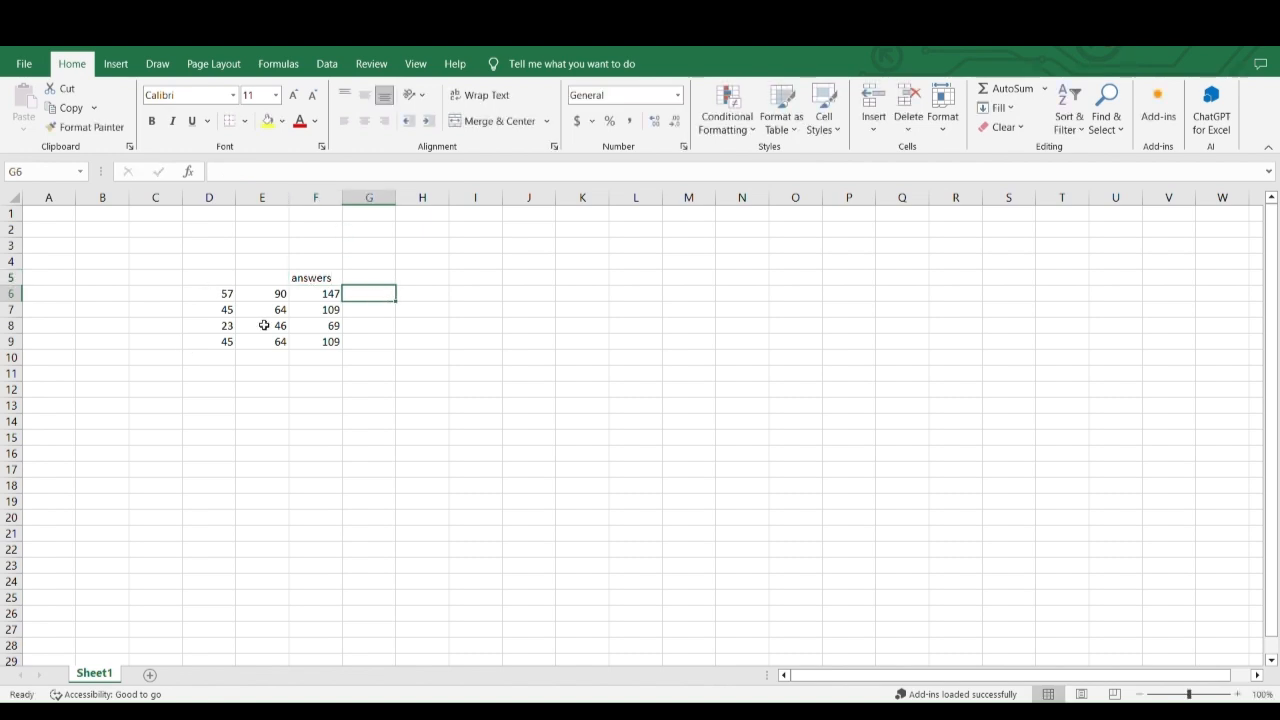
left_click_drag(270, 280, 228, 350)
left_click(262, 389)
left_click_drag(212, 282, 276, 343)
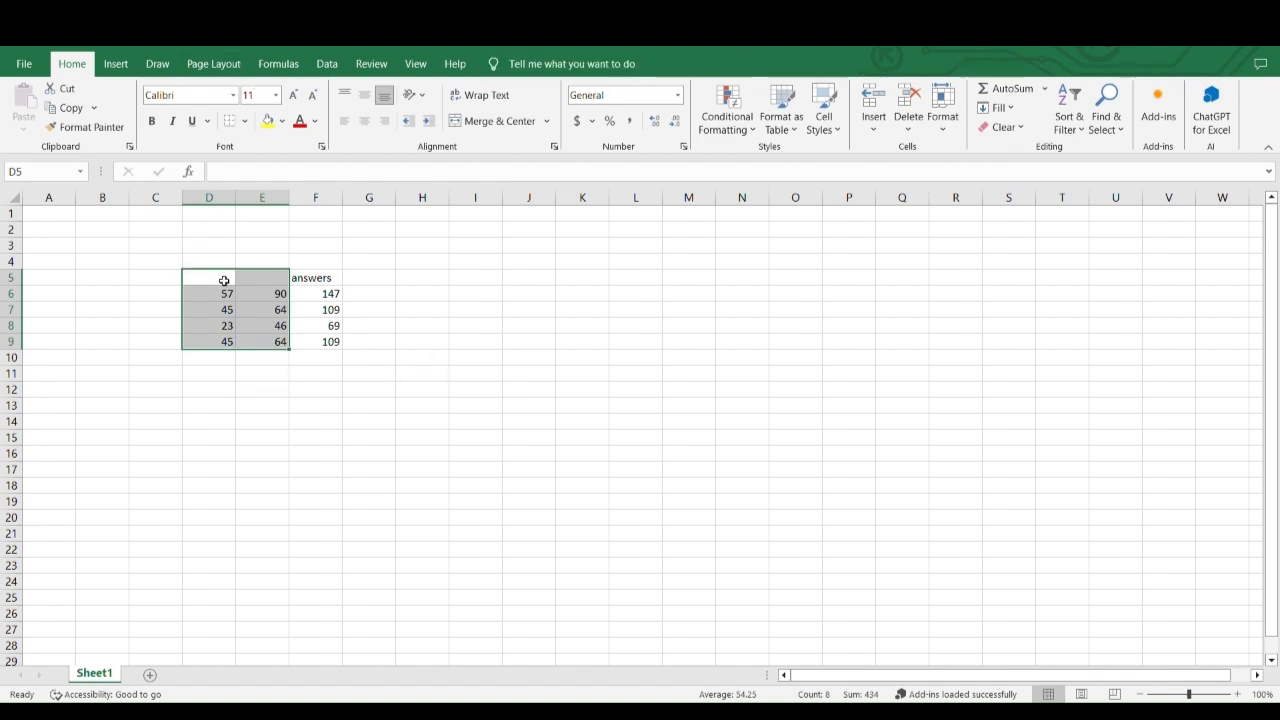
Add a new worksheet and enter 64 in cell C3 and 56 in cell D3
left_click(150, 675)
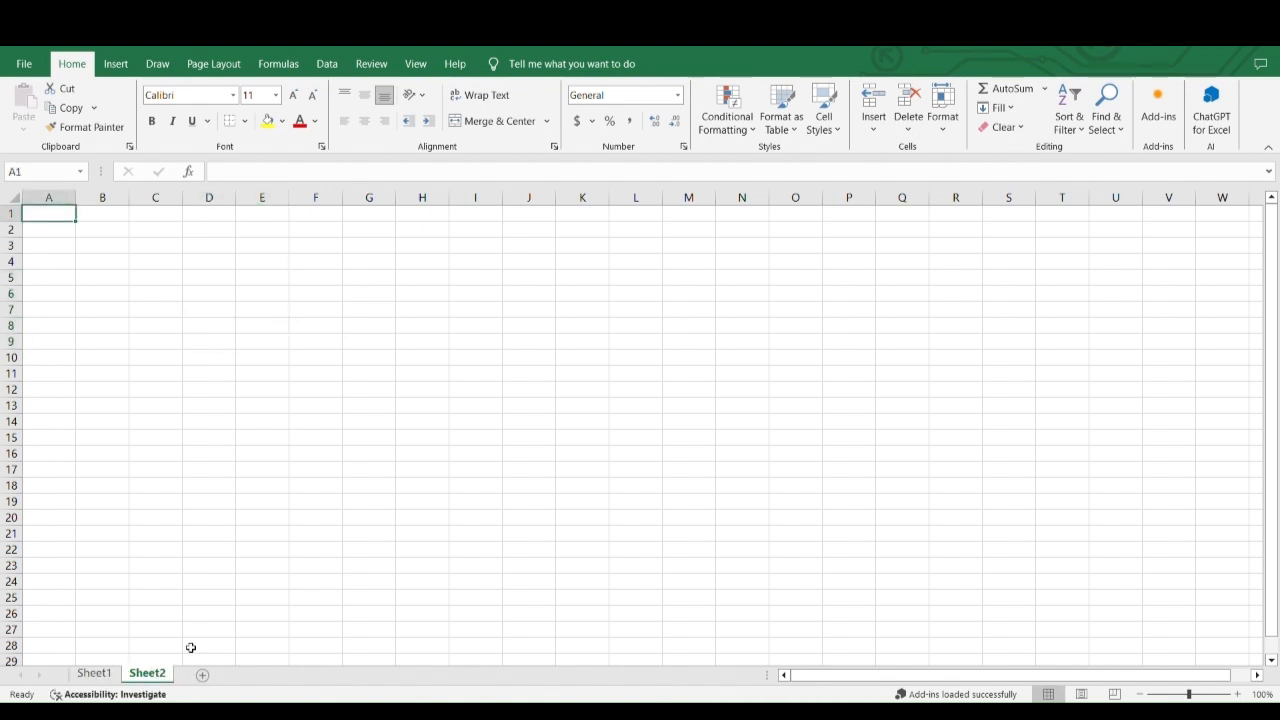
left_click(178, 245)
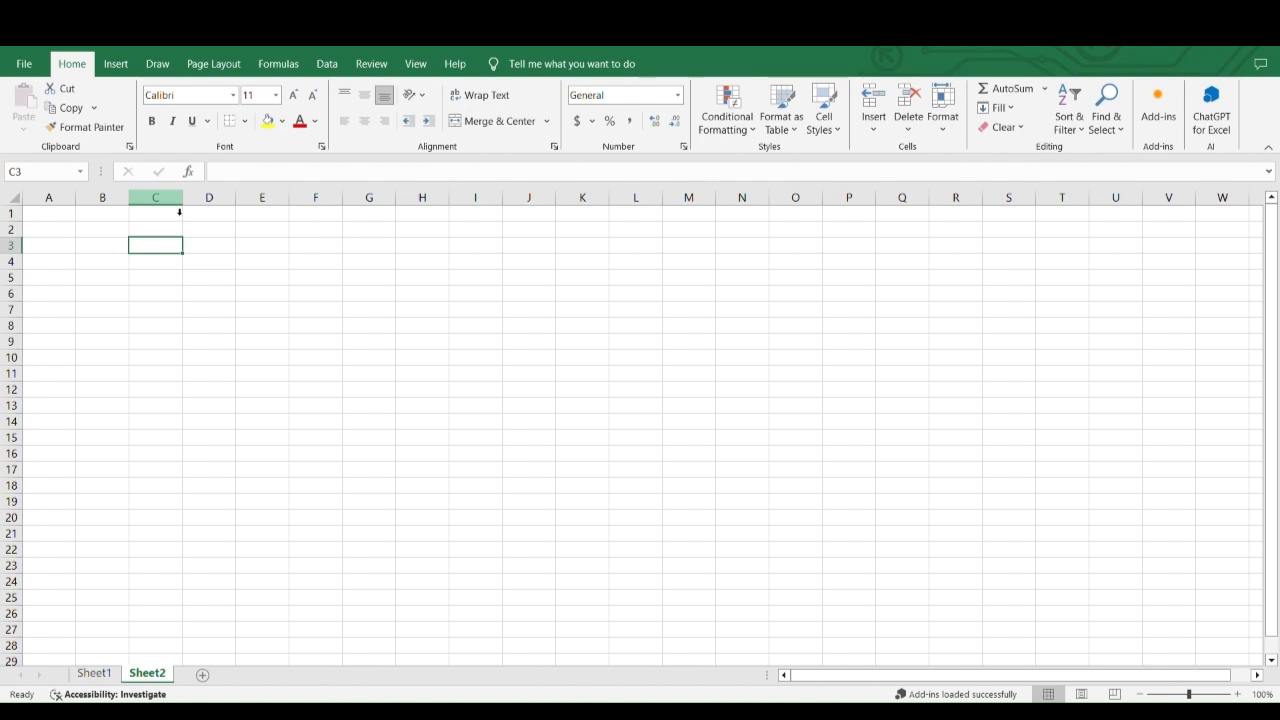
type("64")
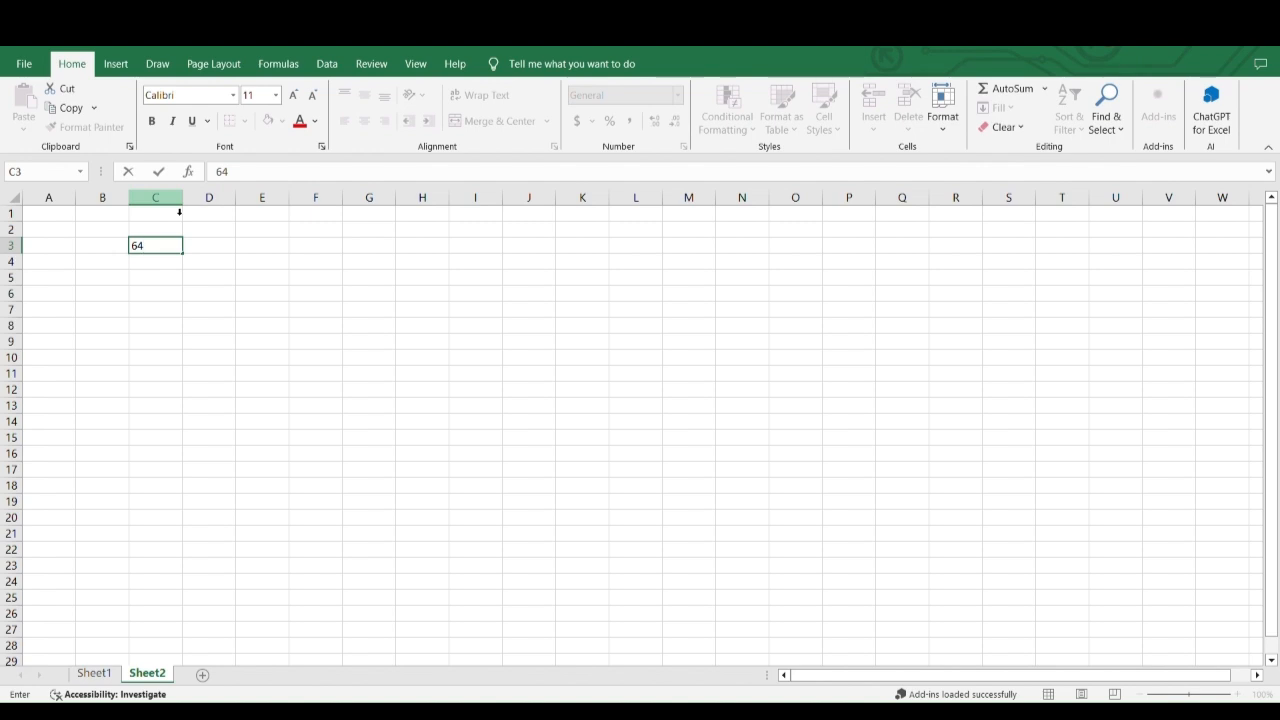
type(" 56")
key("BackSpace")
key("BackSpace")
key("Tab")
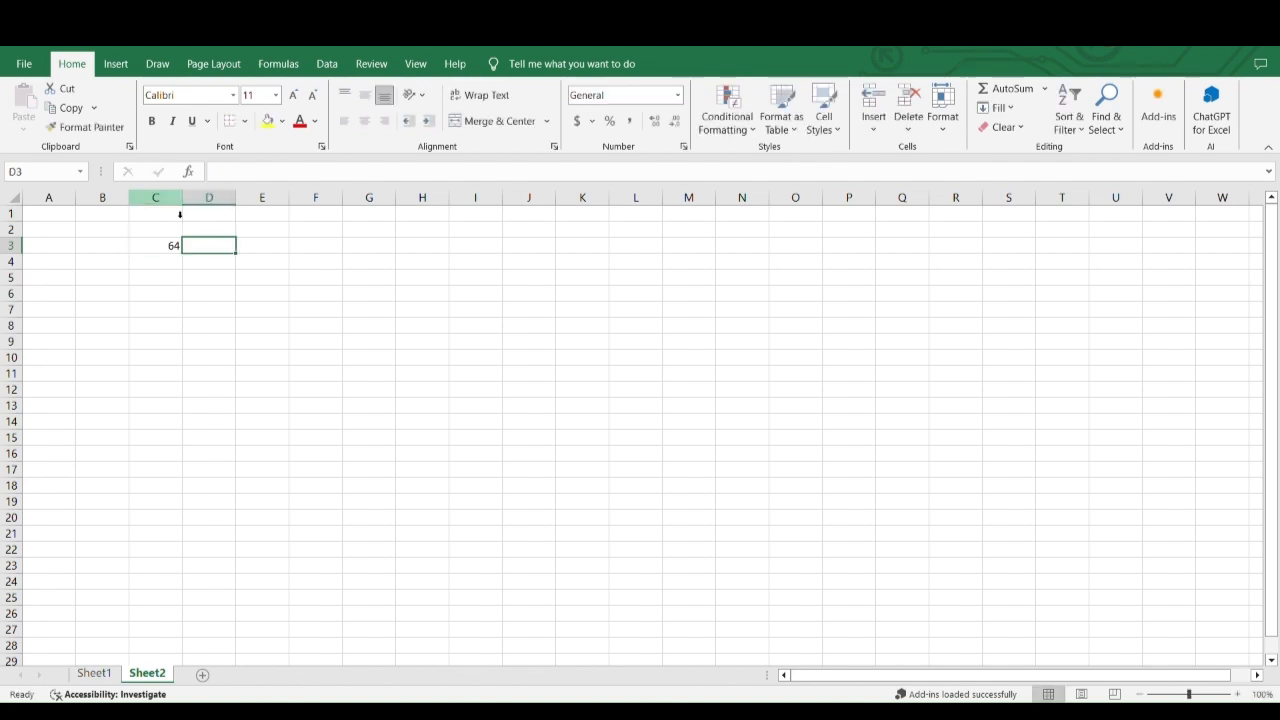
type("56")
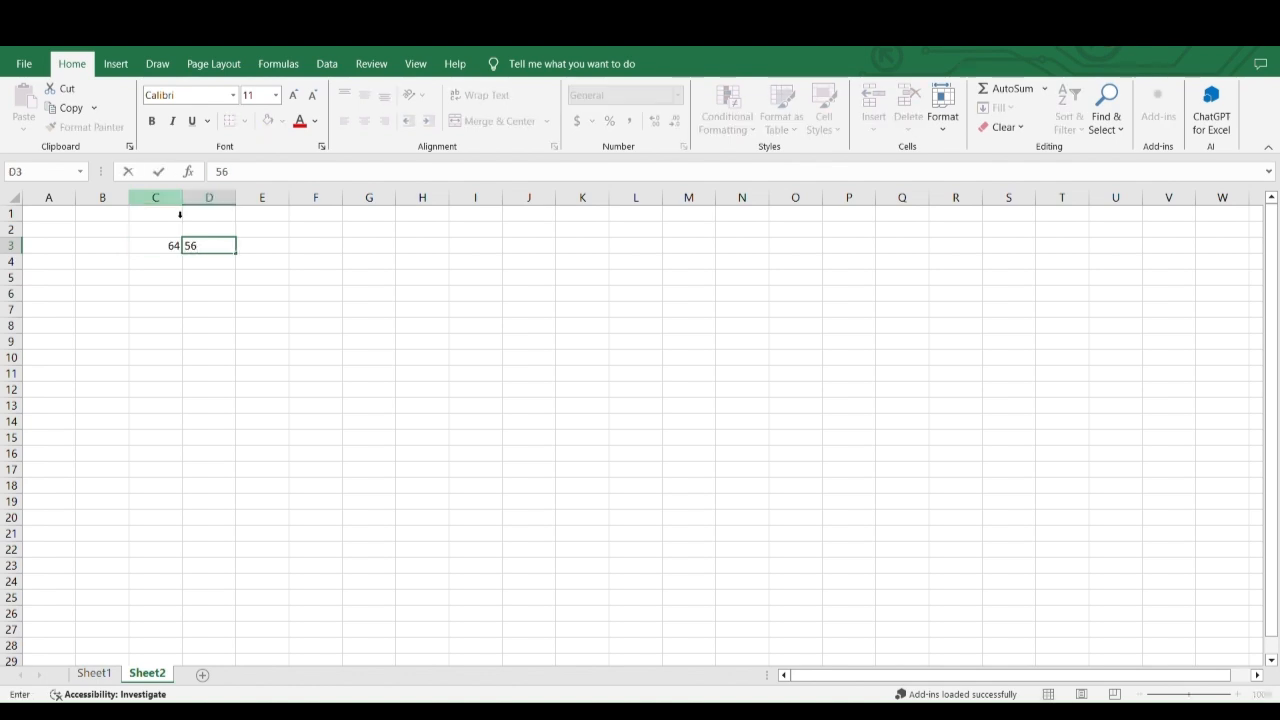
Subtract the second number of row 3 from the first in cell E3 with the formula =C3-D3
left_click(269, 253)
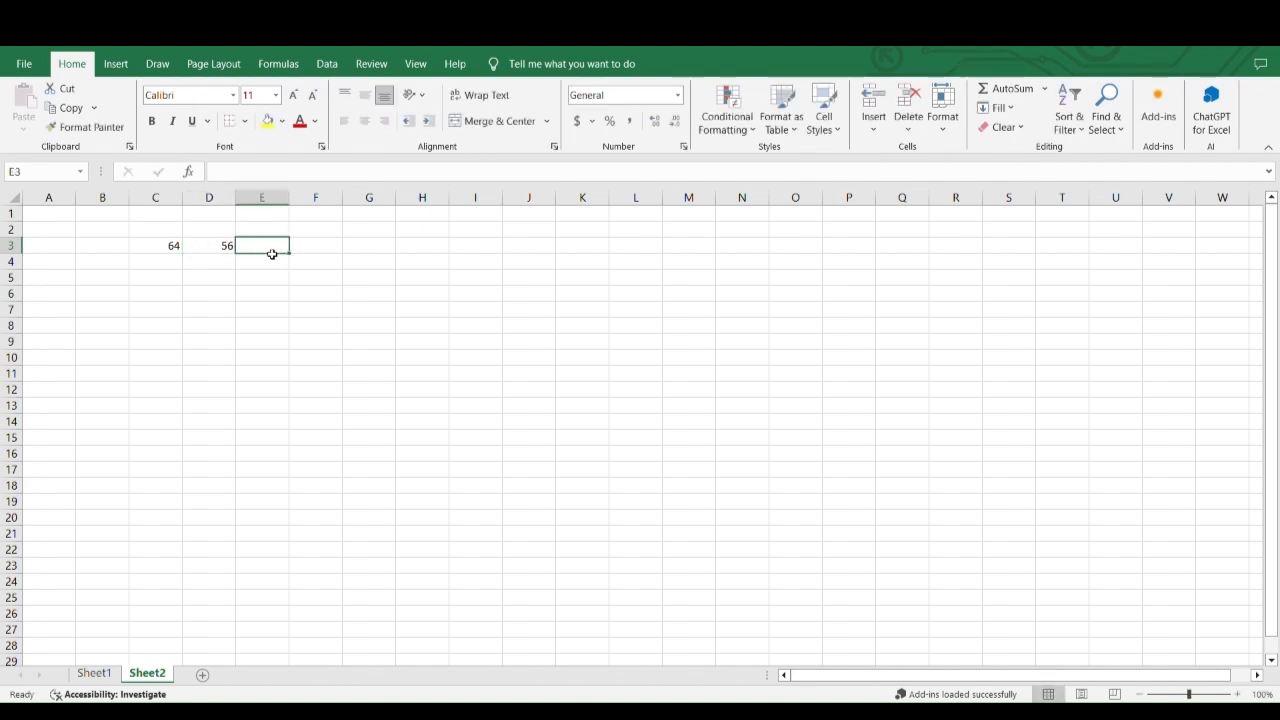
type("=")
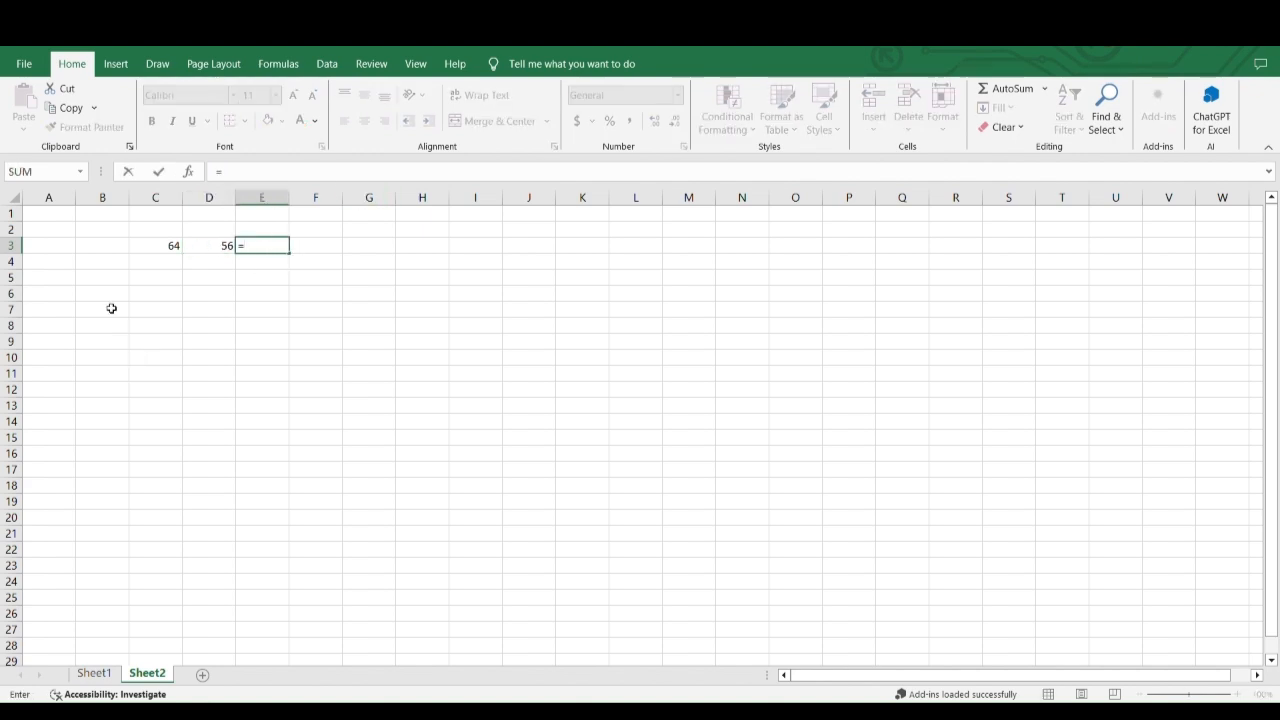
left_click(178, 252)
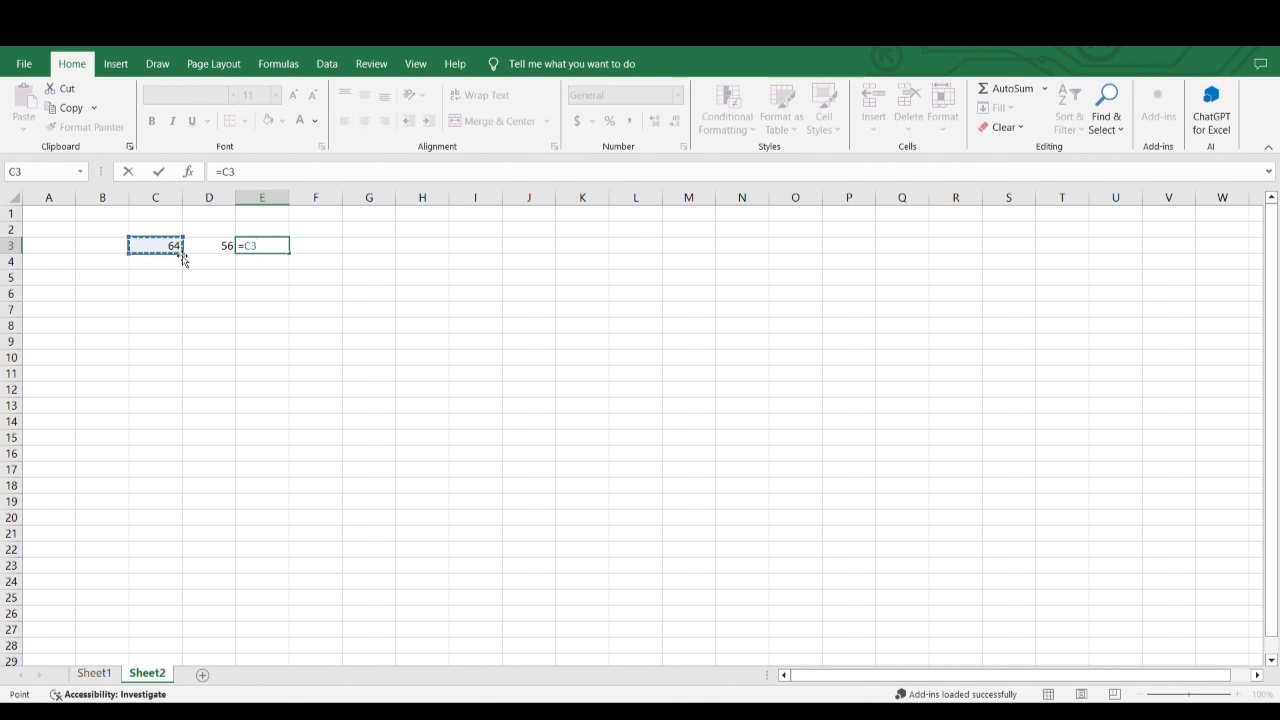
type("-")
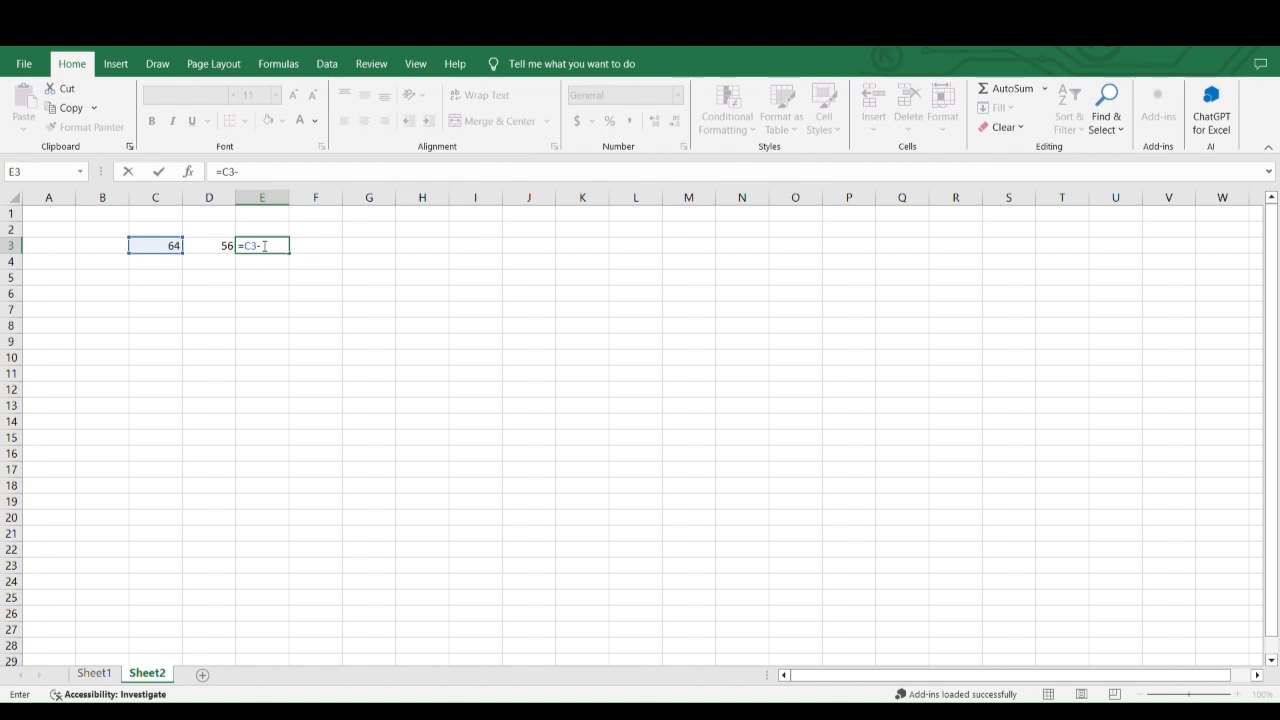
key("F2")
left_click(211, 249)
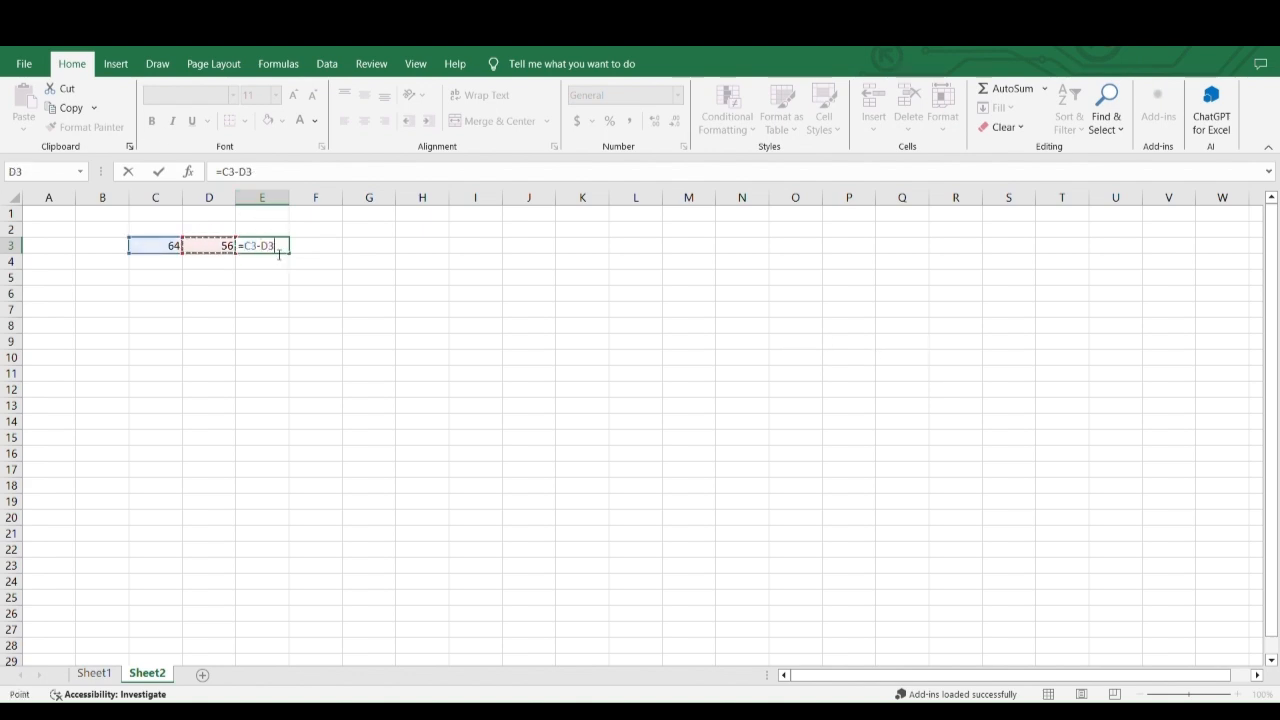
key("Return")
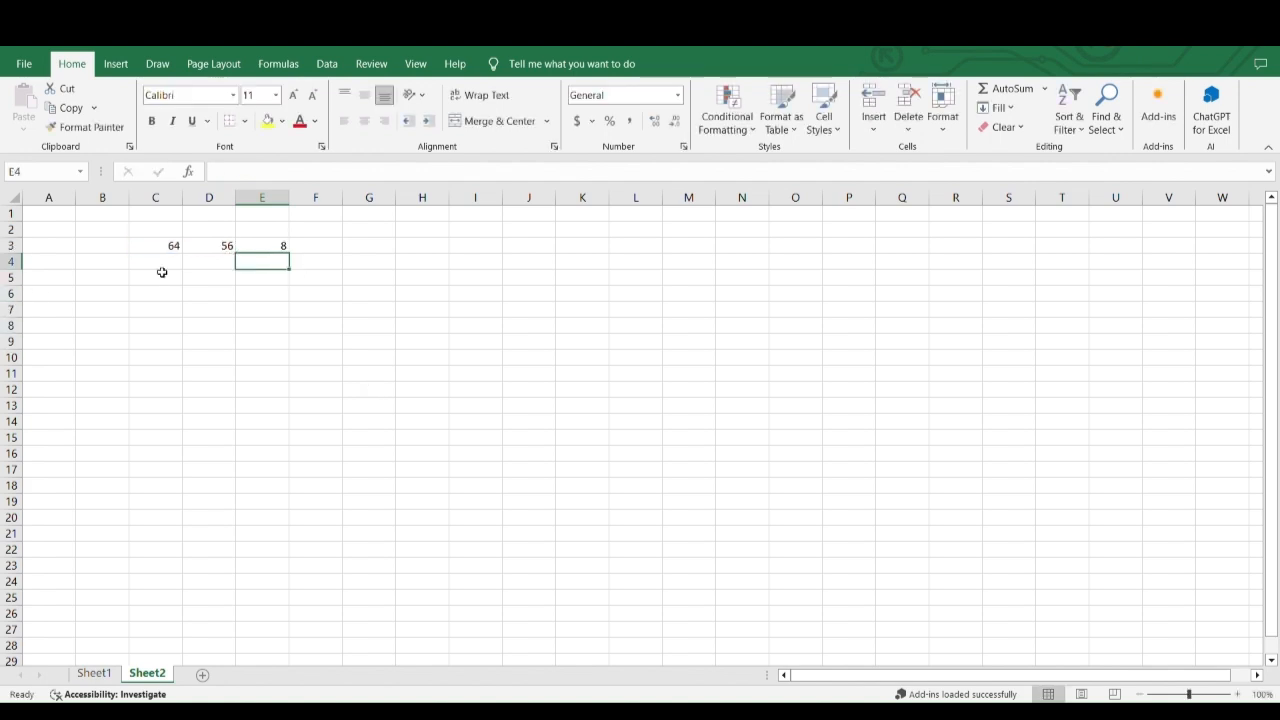
left_click_drag(166, 251, 226, 249)
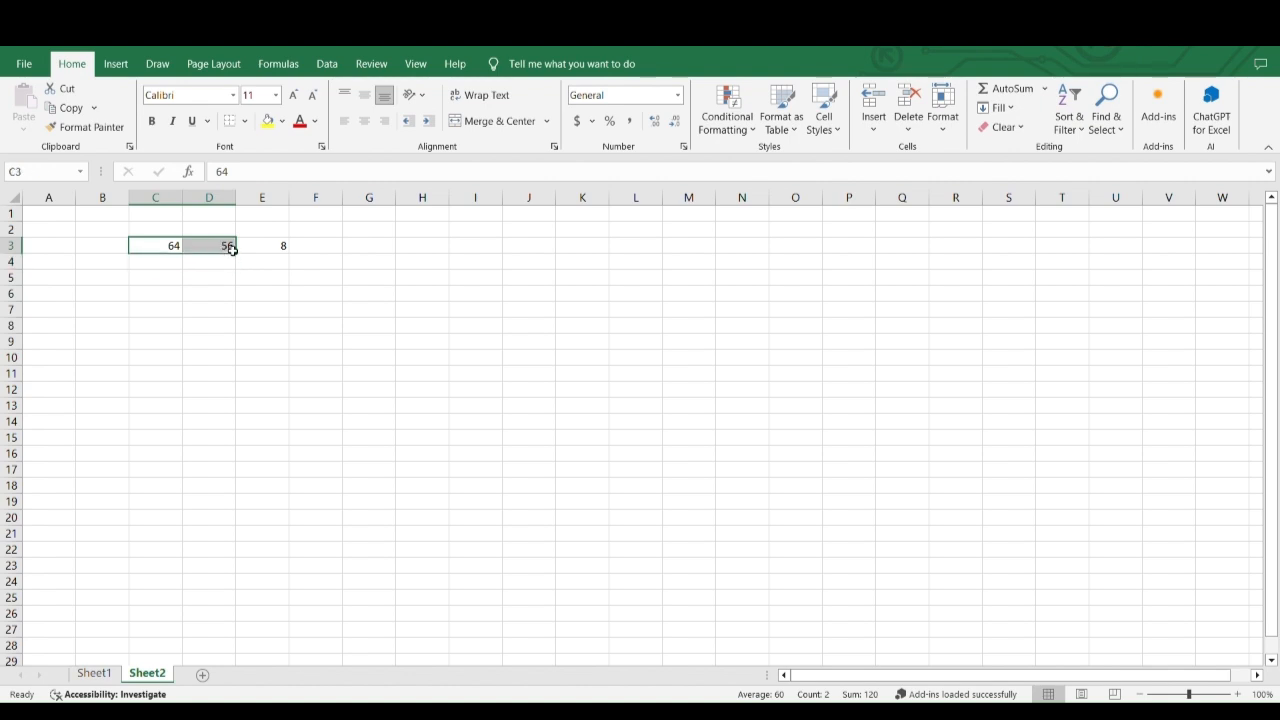
left_click(284, 247)
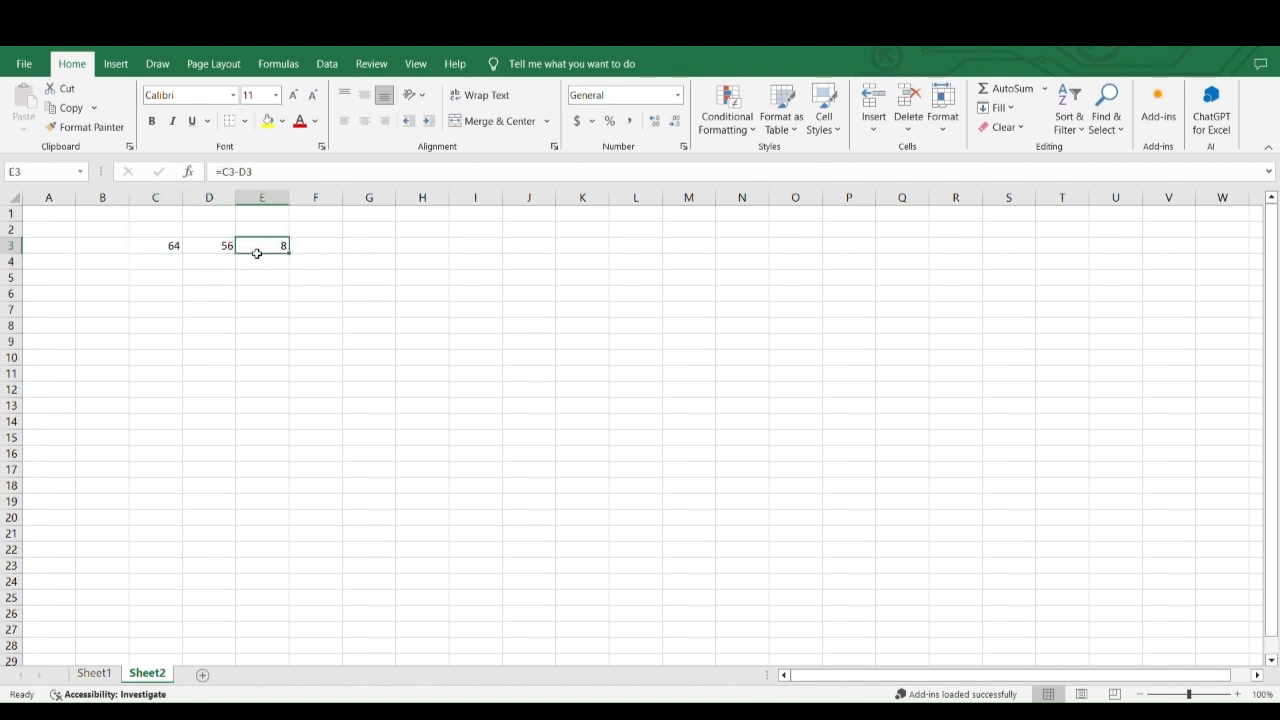
left_click(178, 266)
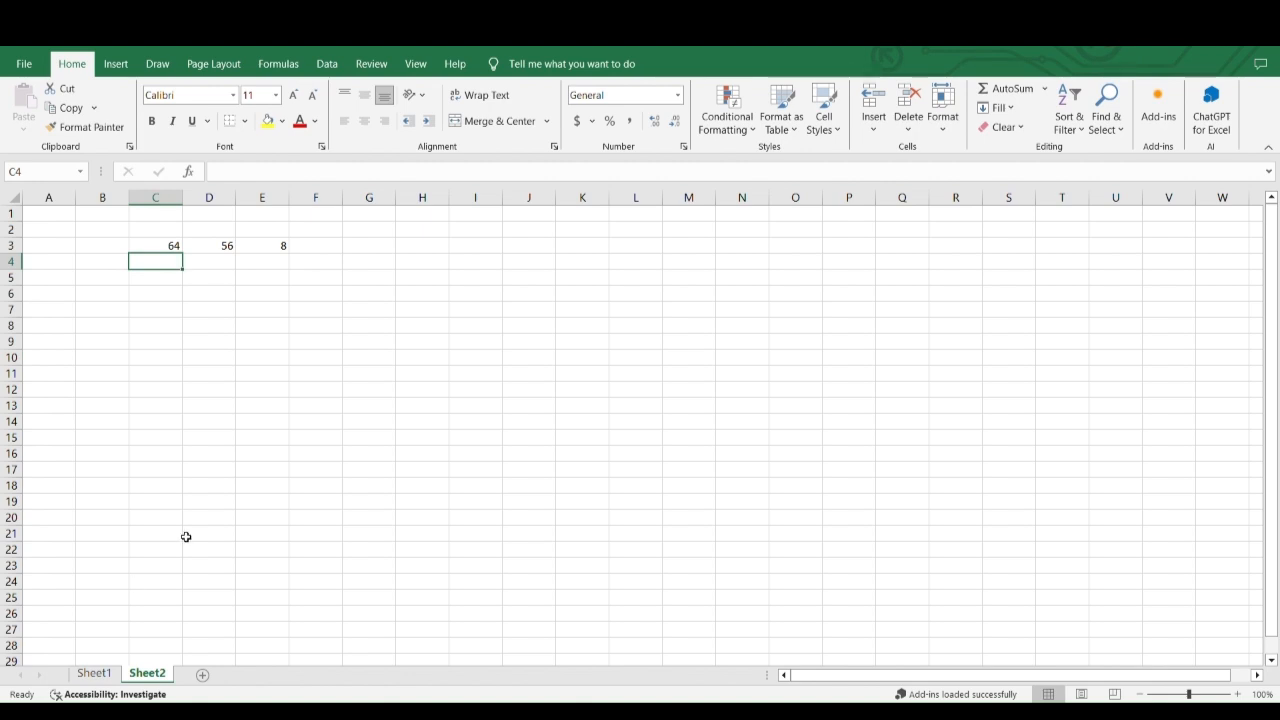
left_click(286, 248)
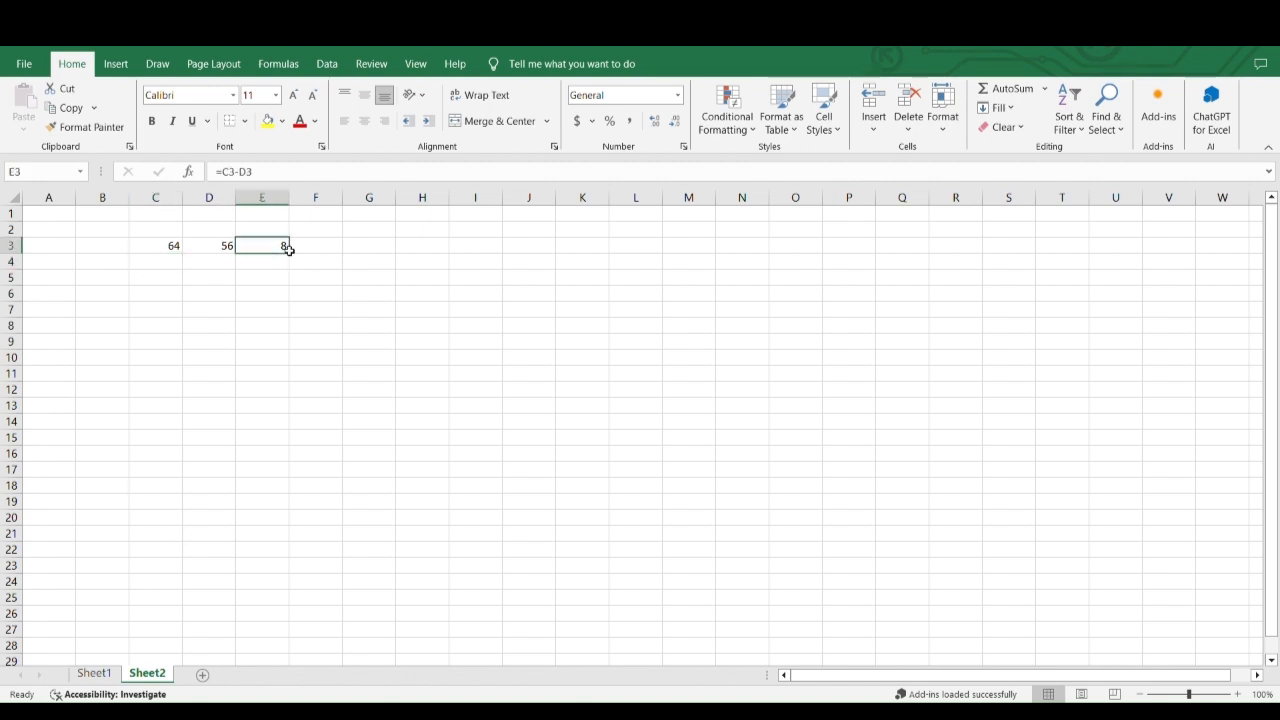
left_click_drag(290, 253, 289, 268)
left_click(327, 261)
left_click(281, 265)
key("BackSpace")
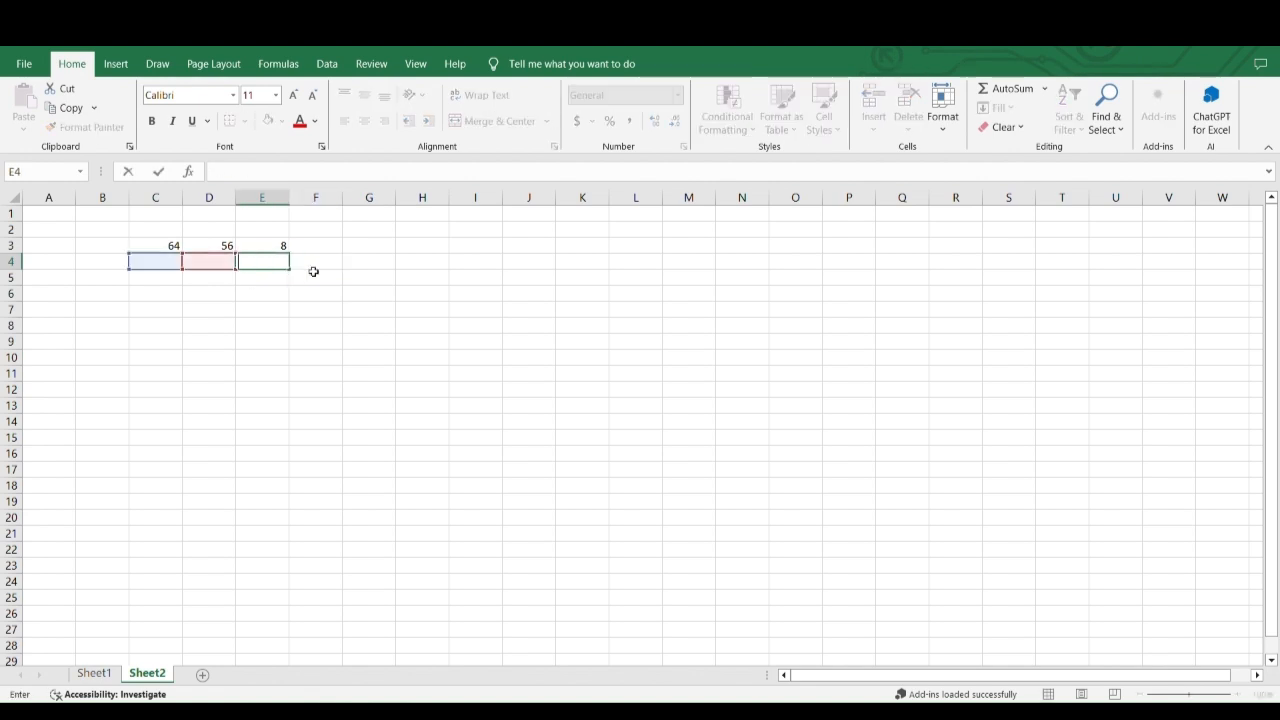
Enter 79 in cell C4 and 65 in cell D4 as the second pair of numbers
left_click(145, 269)
type("79")
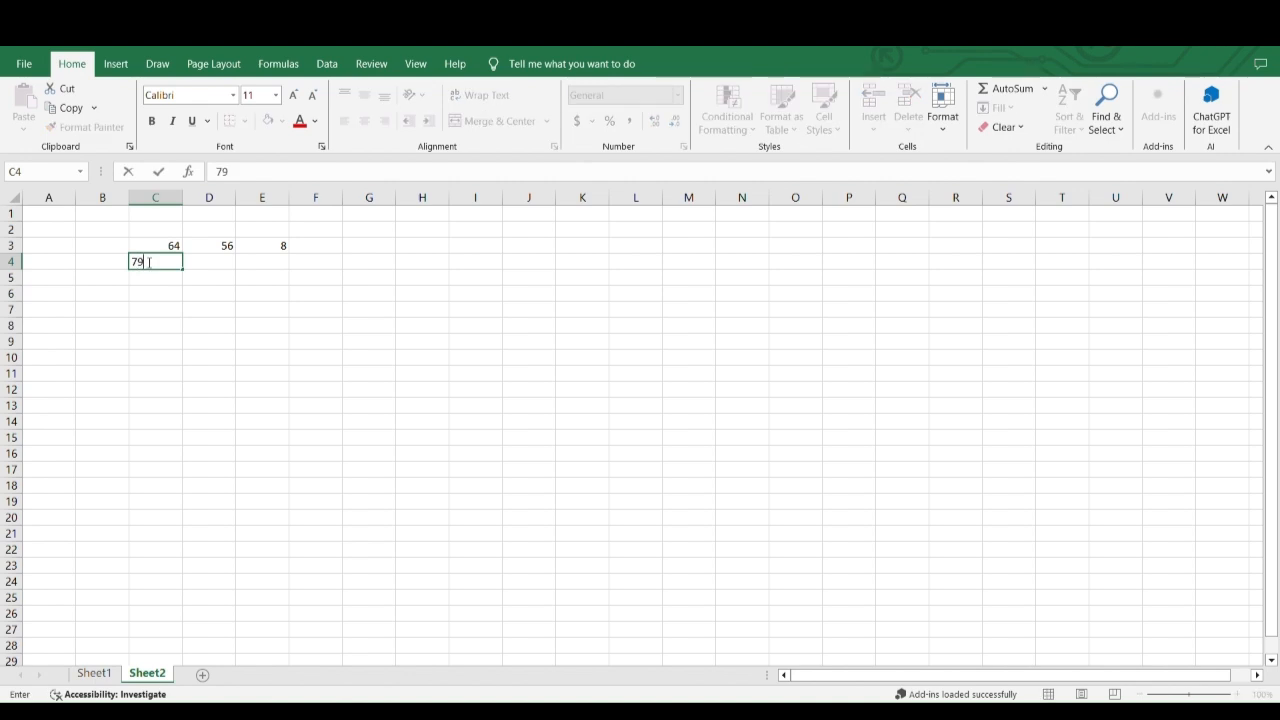
left_click(229, 263)
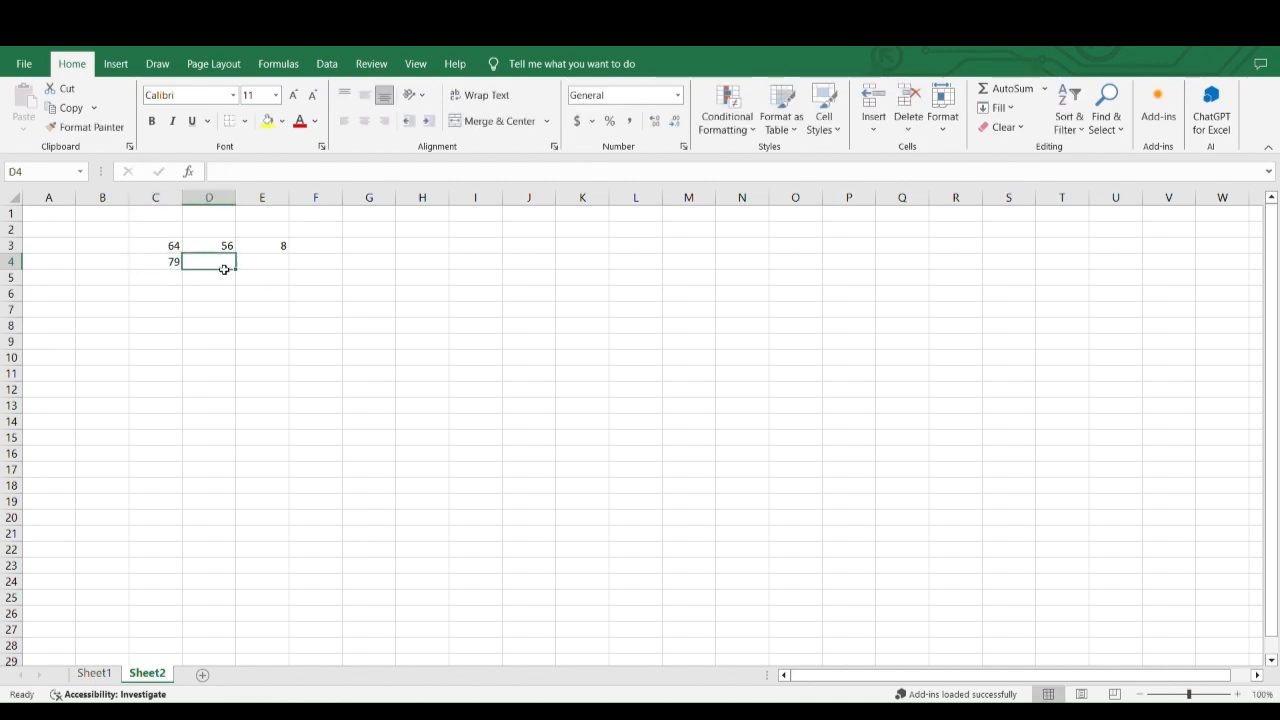
type("65")
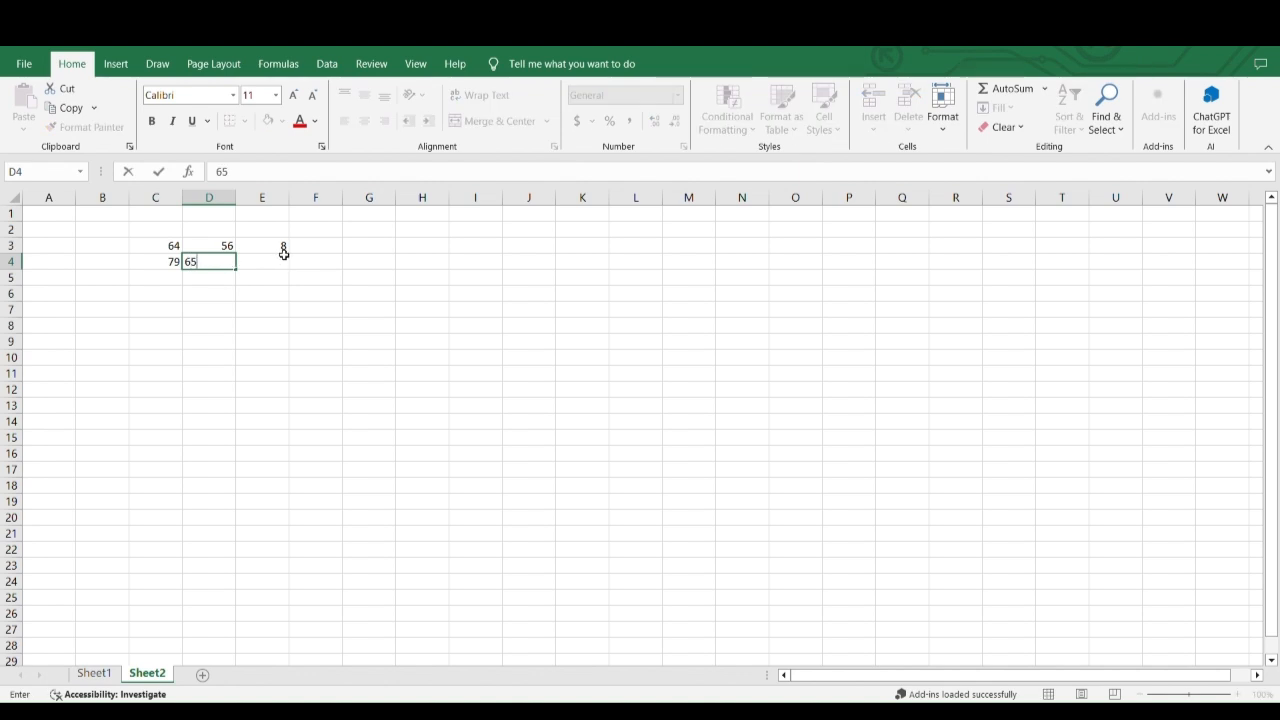
Fill the subtraction formula from cell E3 down to E4
left_click(284, 250)
left_click_drag(290, 261, 298, 272)
left_click(355, 270)
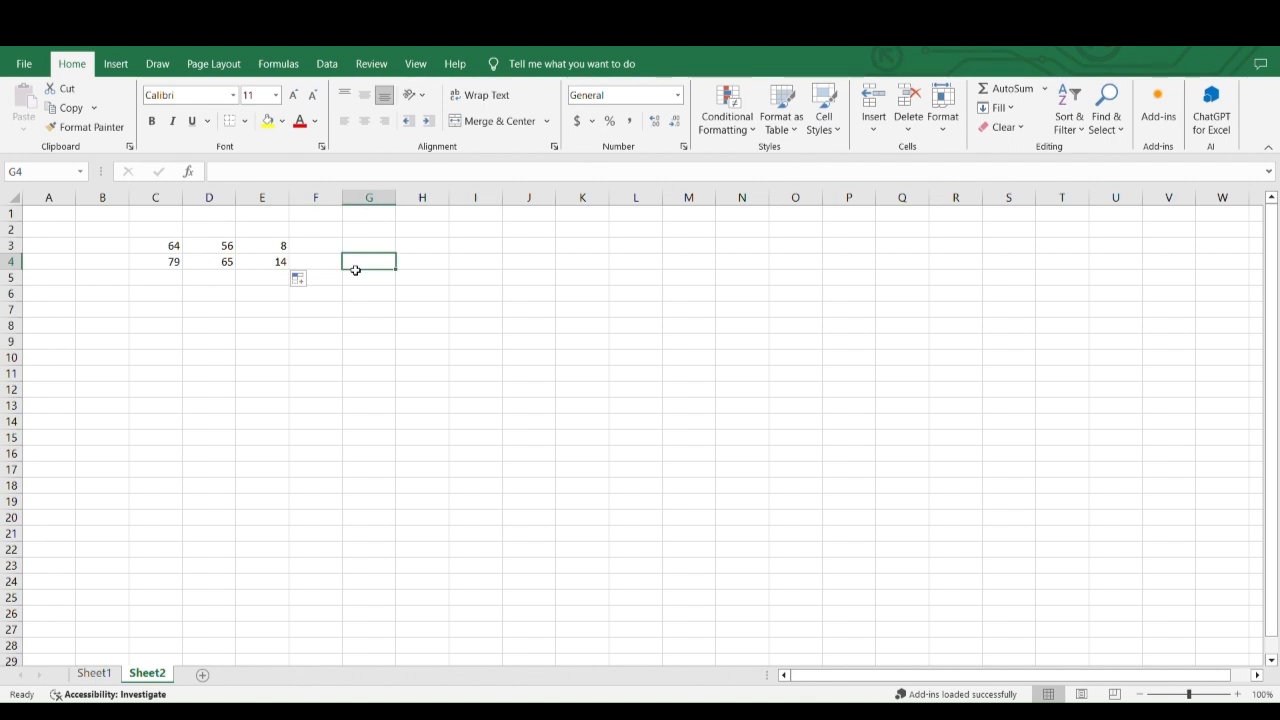
left_click_drag(166, 245, 290, 283)
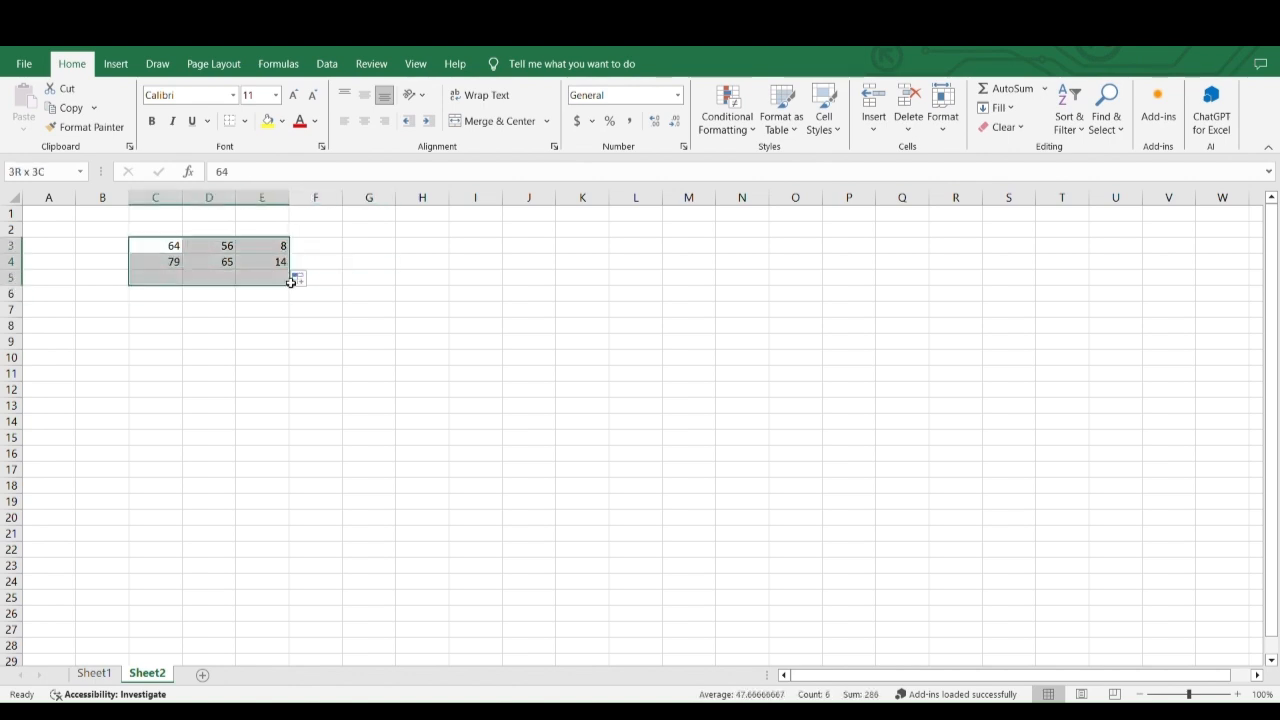
left_click(178, 362)
left_click_drag(160, 230, 266, 257)
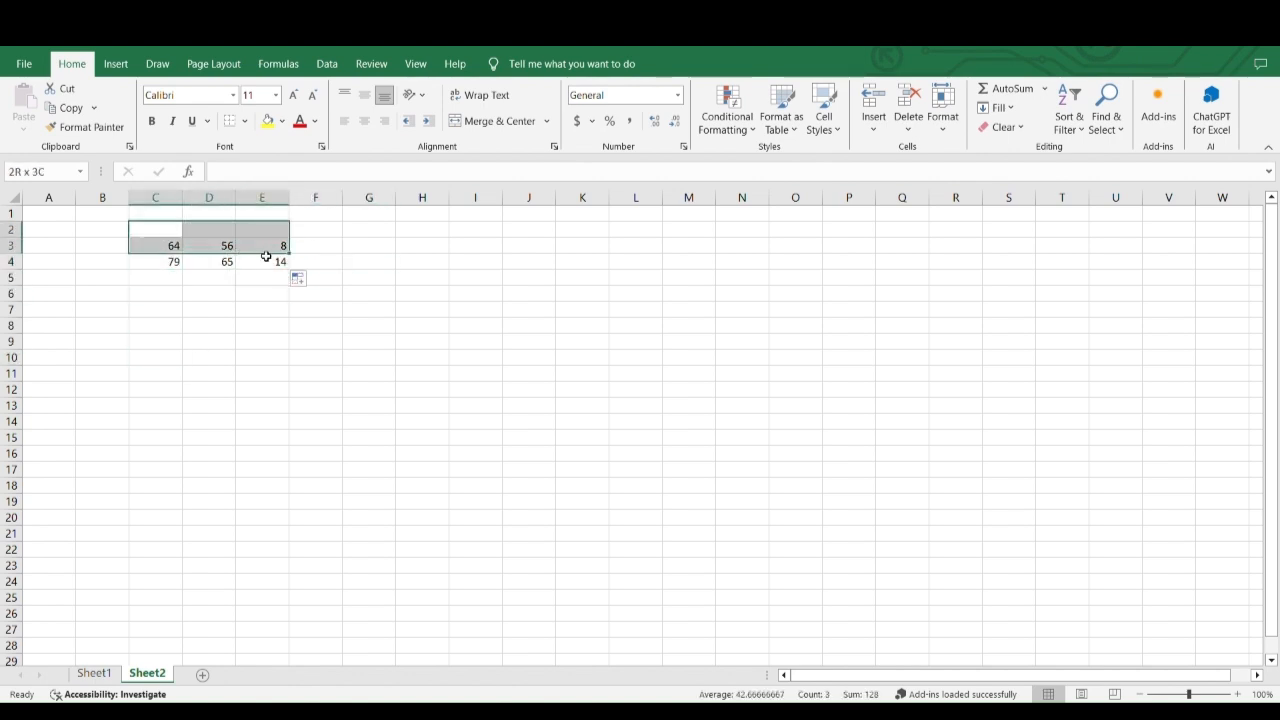
left_click(428, 279)
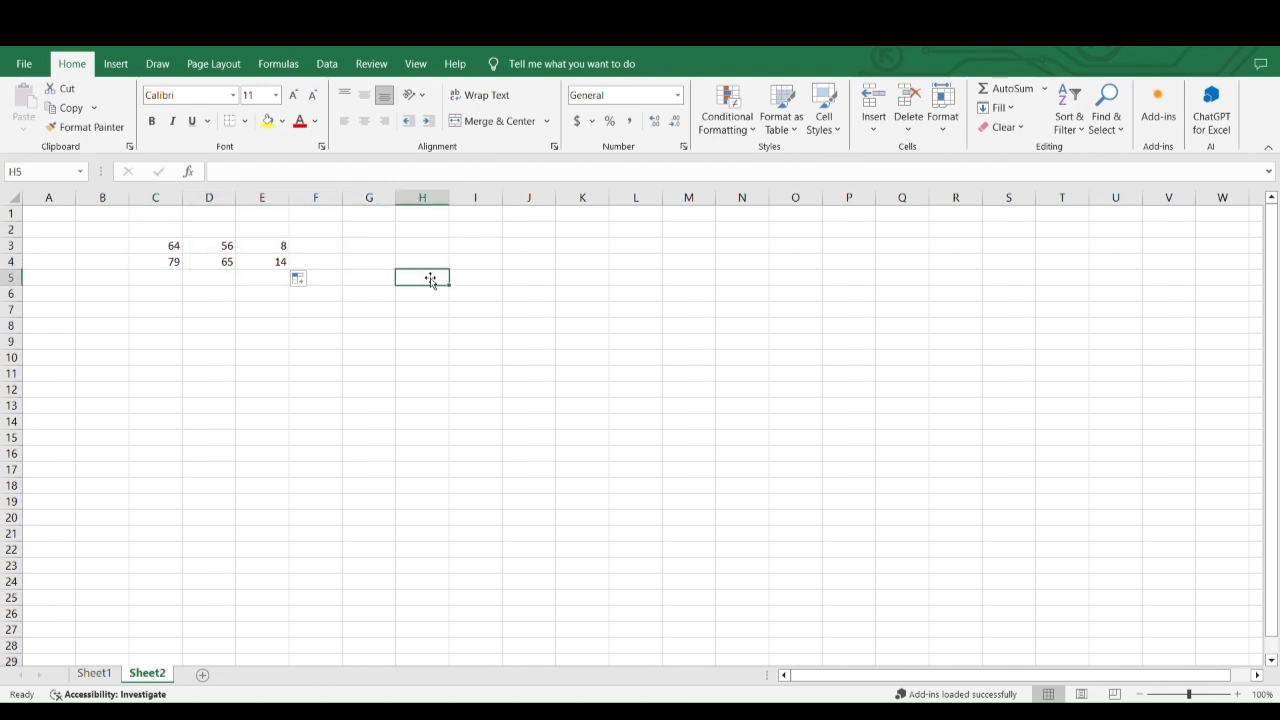
Enter 67 in cell C6 and 23 in cell D6, leaving row 5 blank
left_click(172, 298)
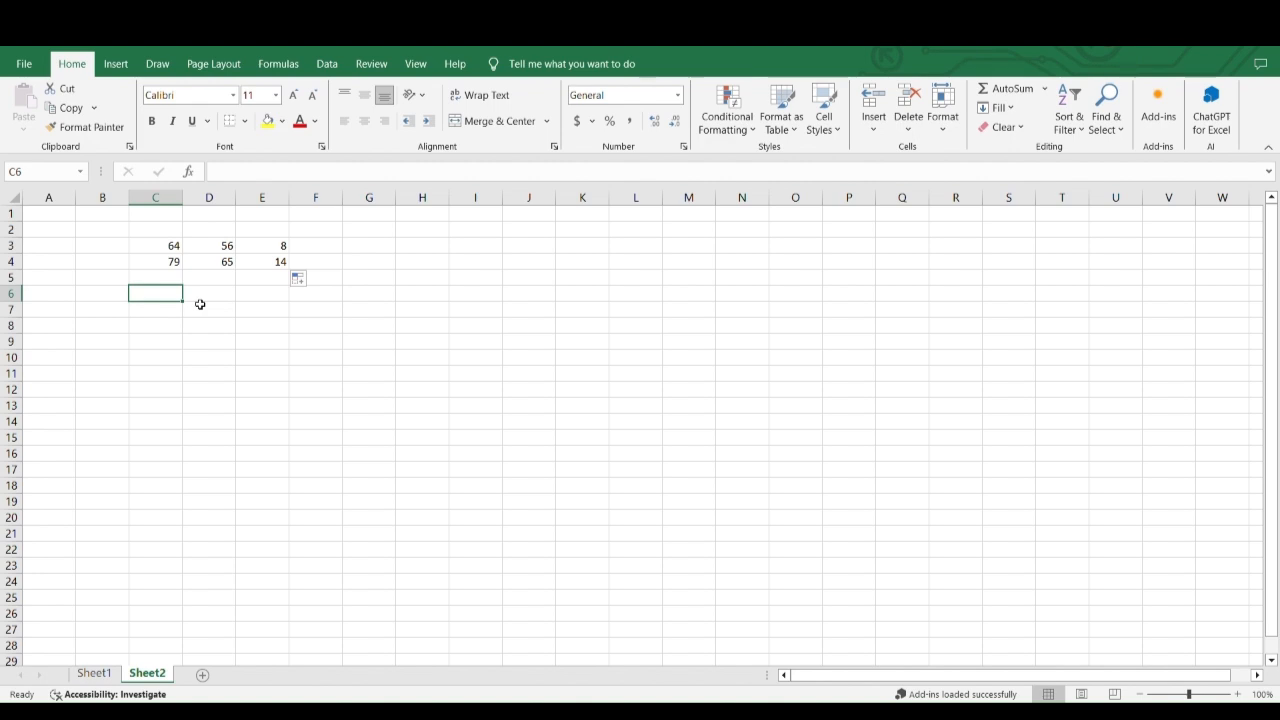
type("67")
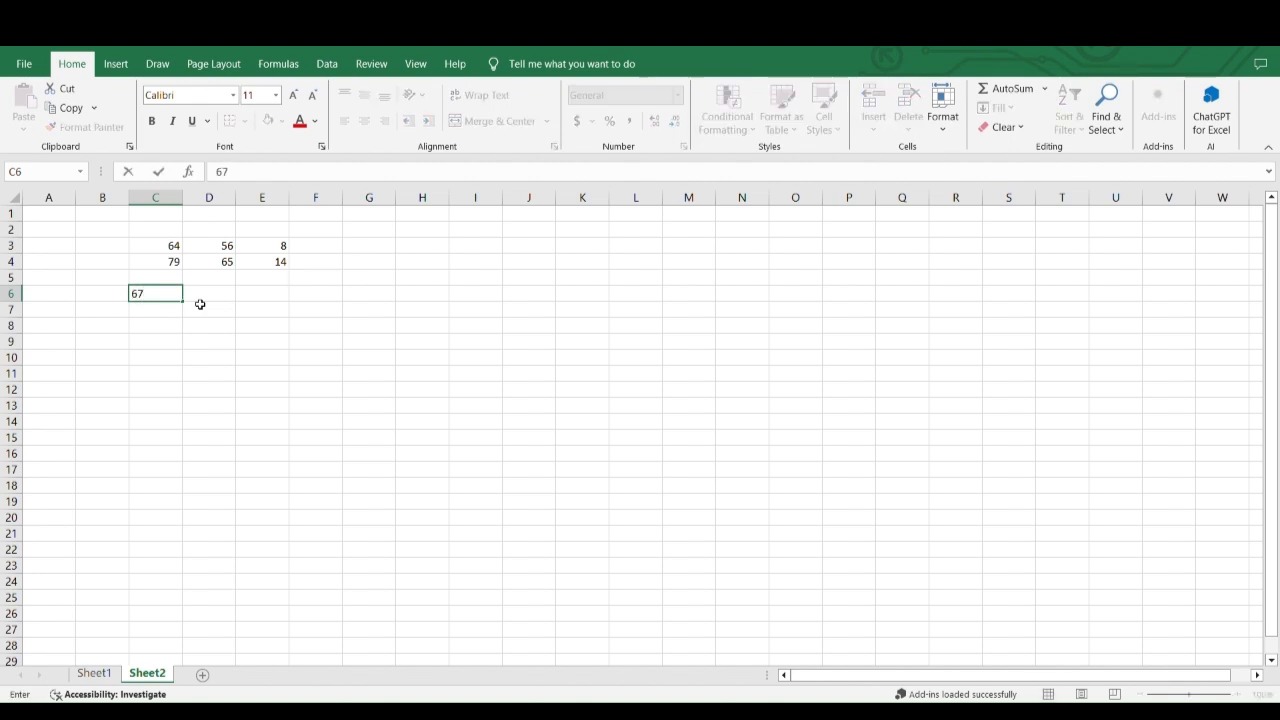
left_click(200, 304)
type("23")
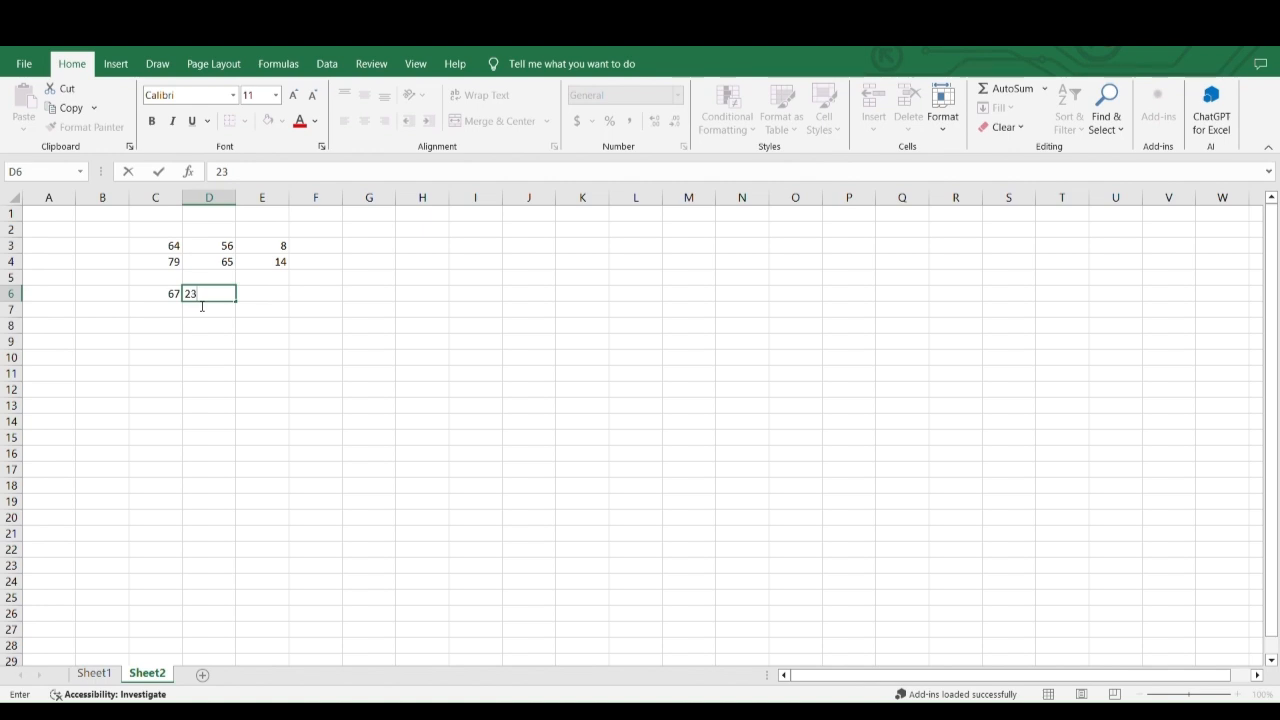
Add the two numbers of row 6 in cell E6 with the formula =C6+D6
left_click(280, 292)
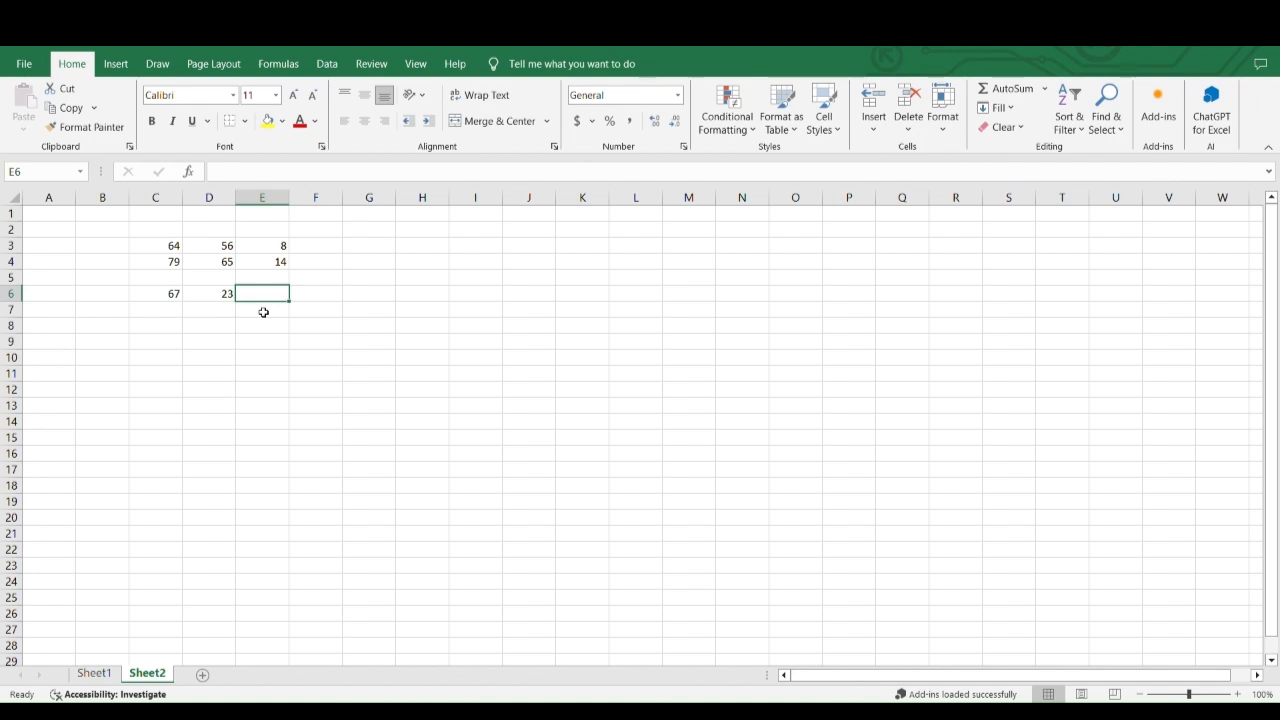
type("=")
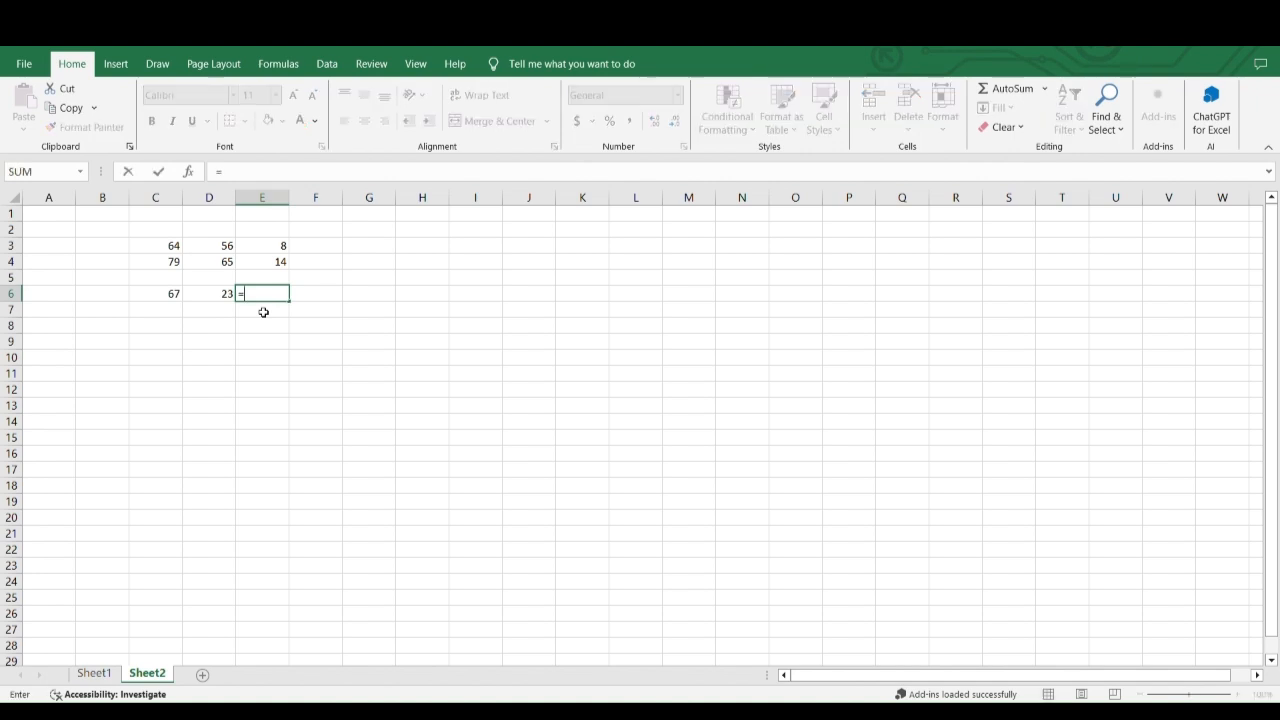
left_click(173, 297)
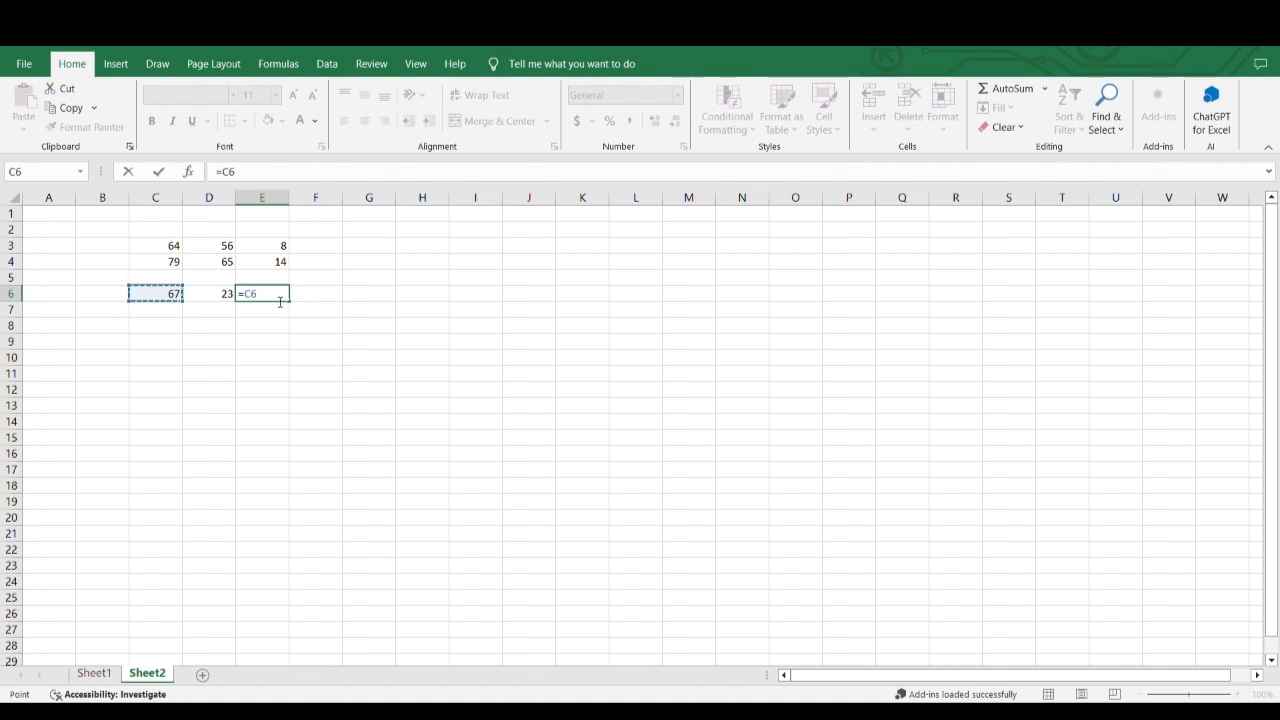
type("+")
left_click(229, 294)
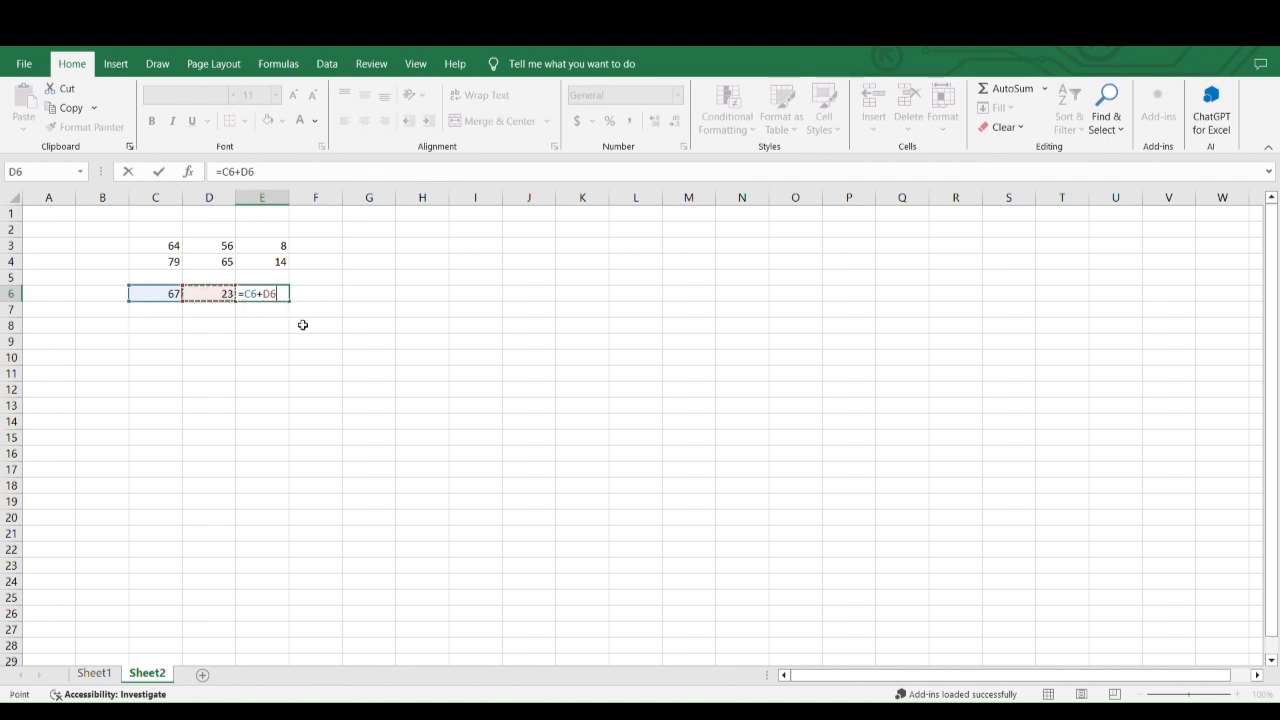
key("Return")
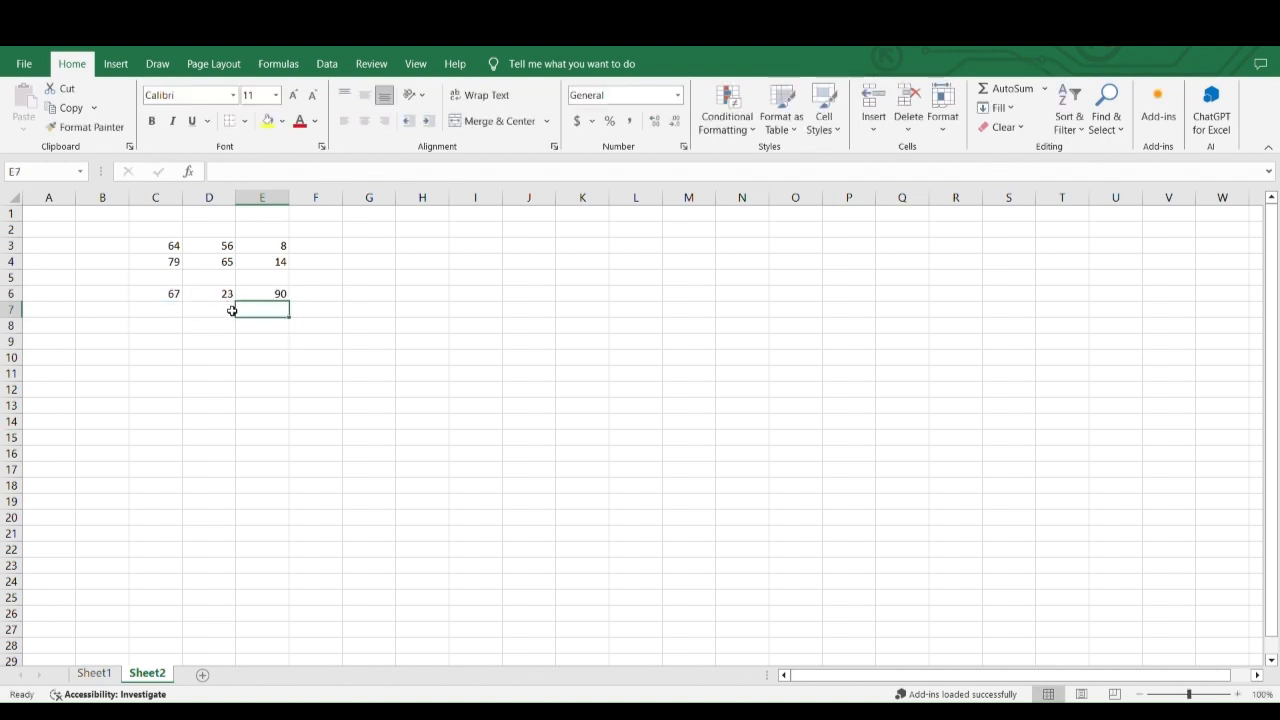
Repeat the pair of numbers in row 7, entering 67 in cell C7 and 23 in cell D7
left_click(176, 312)
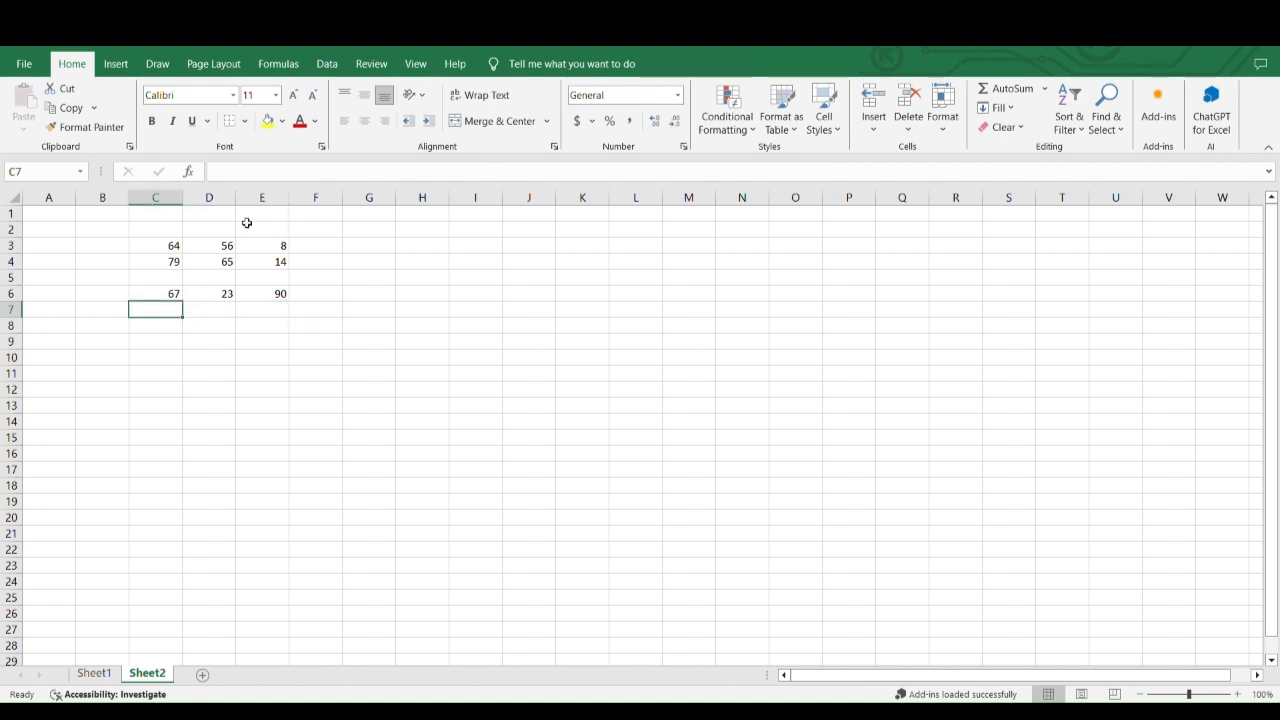
type("67")
key("Tab")
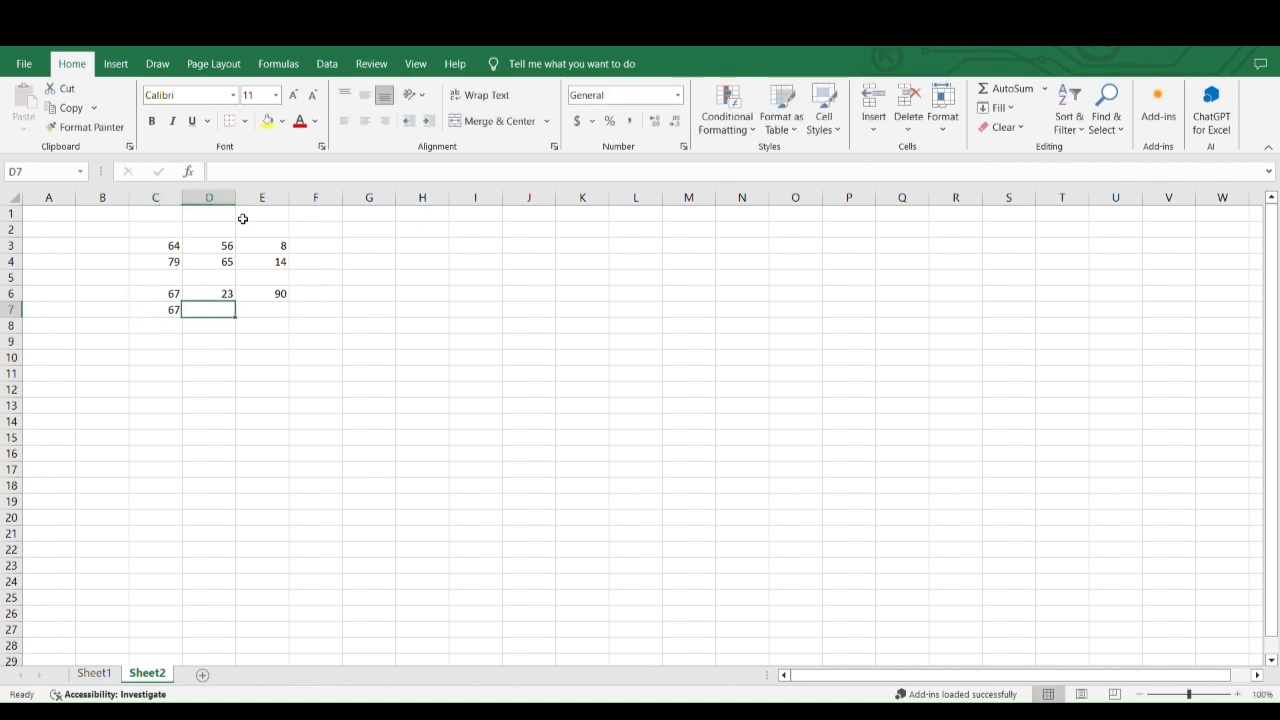
type("23")
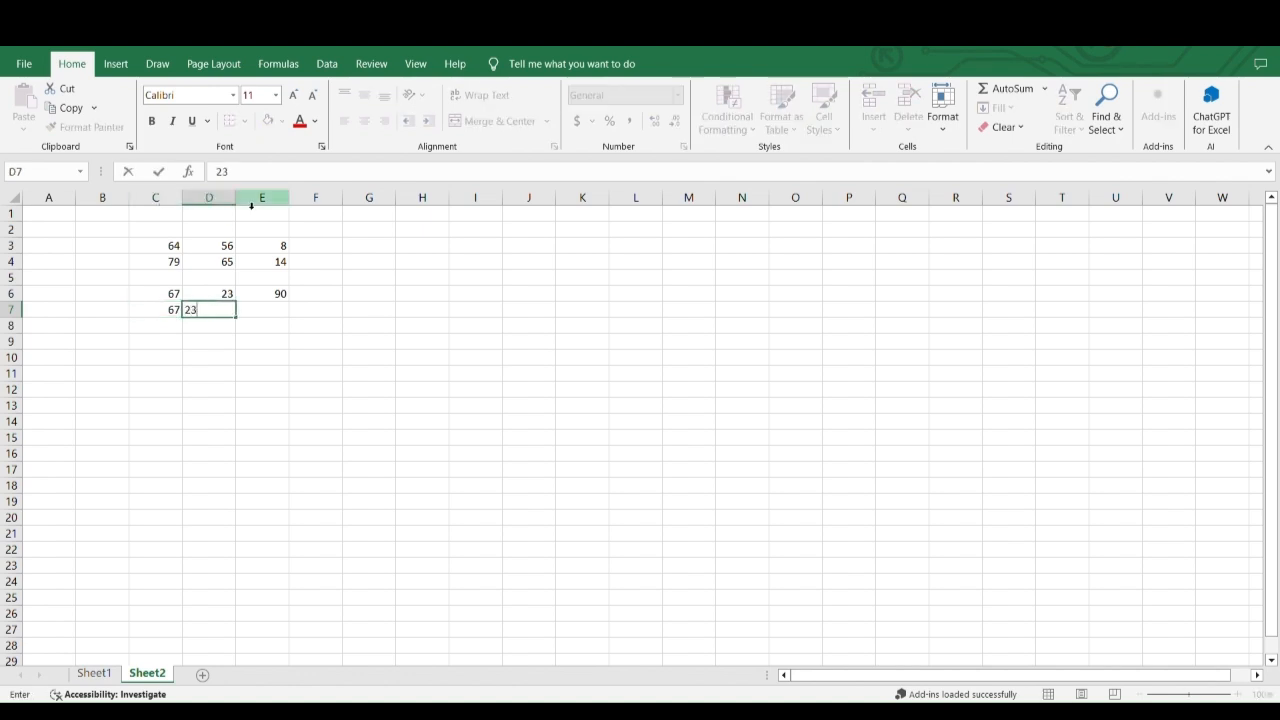
Subtract the second number of row 7 from the first in cell E7 with the formula =C7-D7
key("Tab")
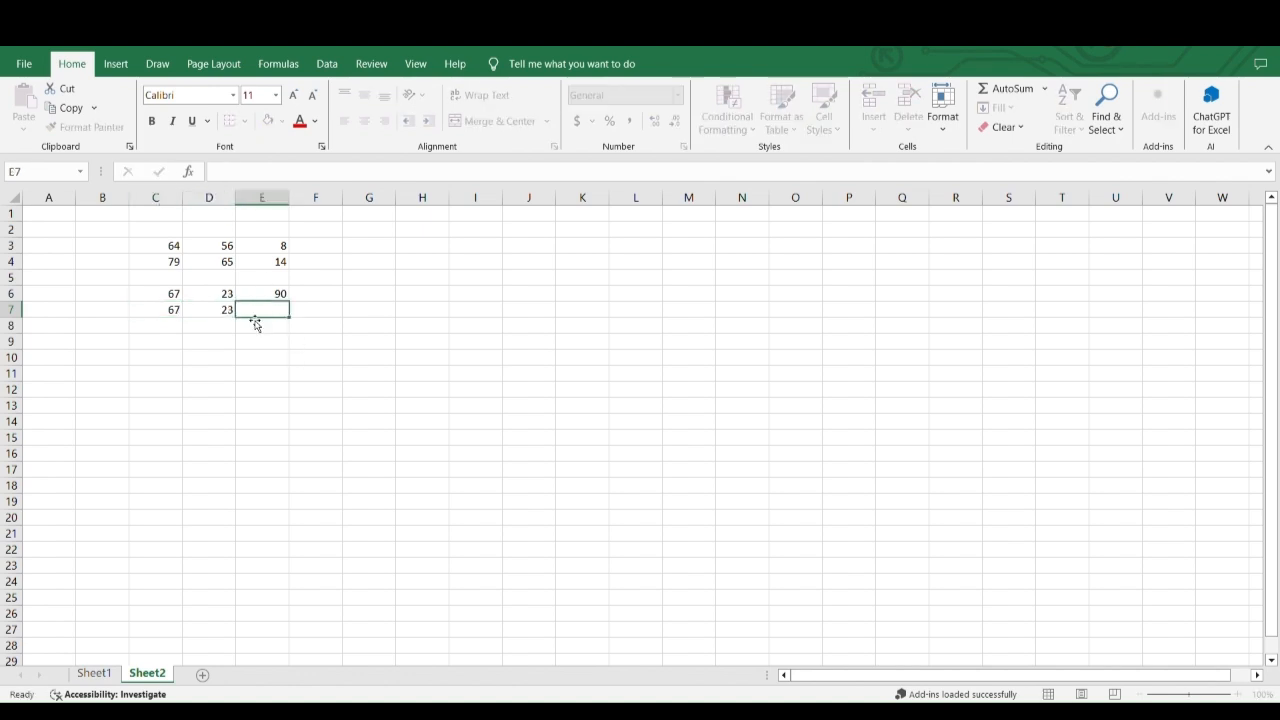
type("=")
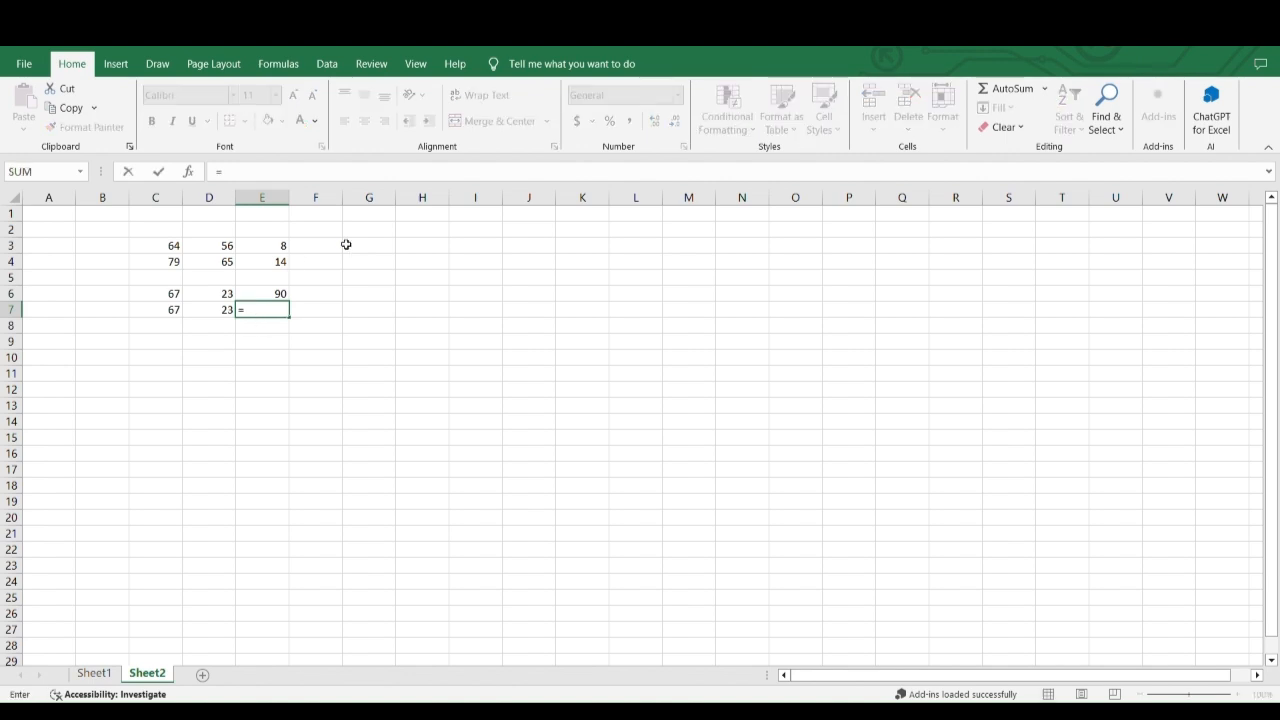
left_click(175, 311)
type("-")
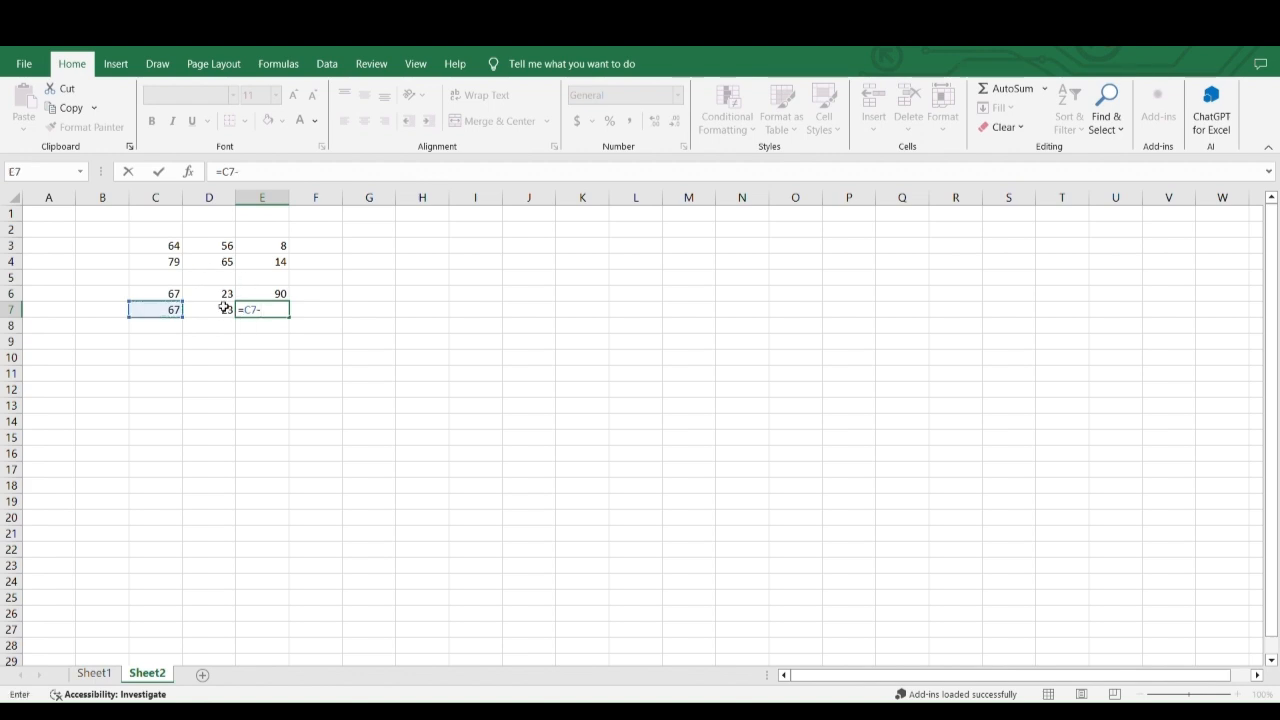
left_click(228, 310)
key("Return")
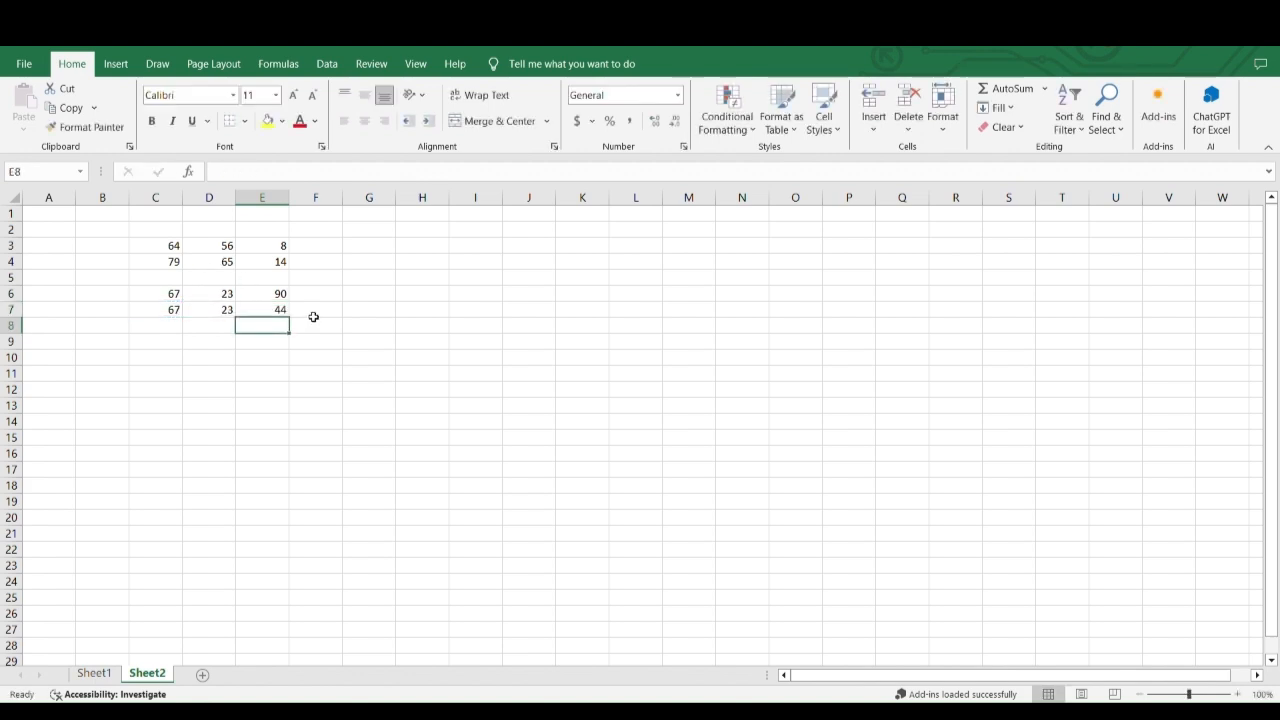
left_click(257, 310)
left_click_drag(270, 280, 270, 315)
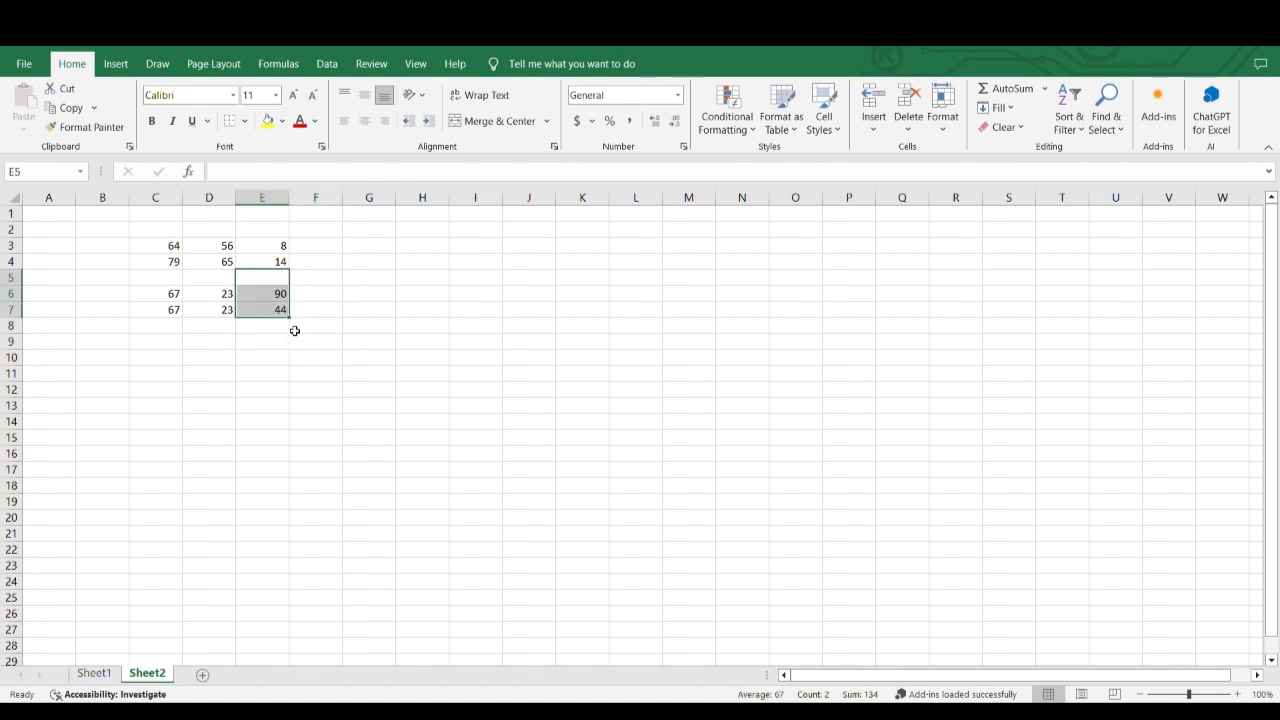
left_click(181, 325)
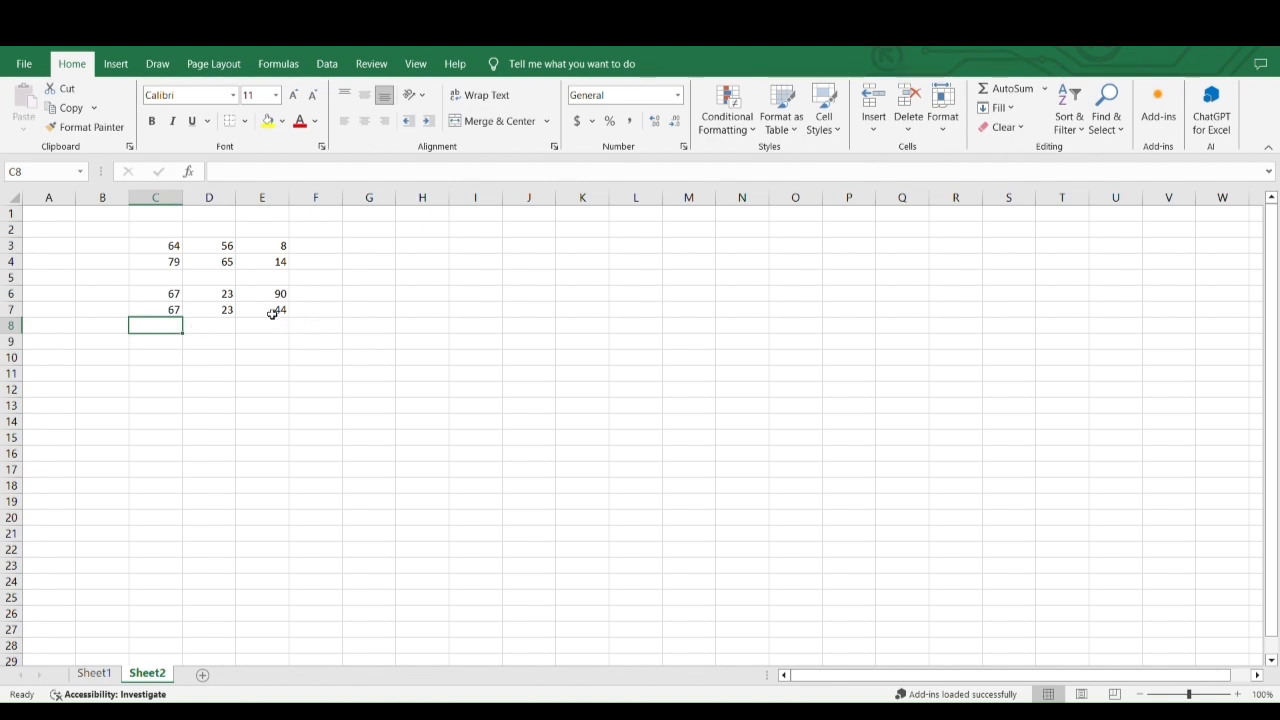
left_click_drag(151, 281, 278, 314)
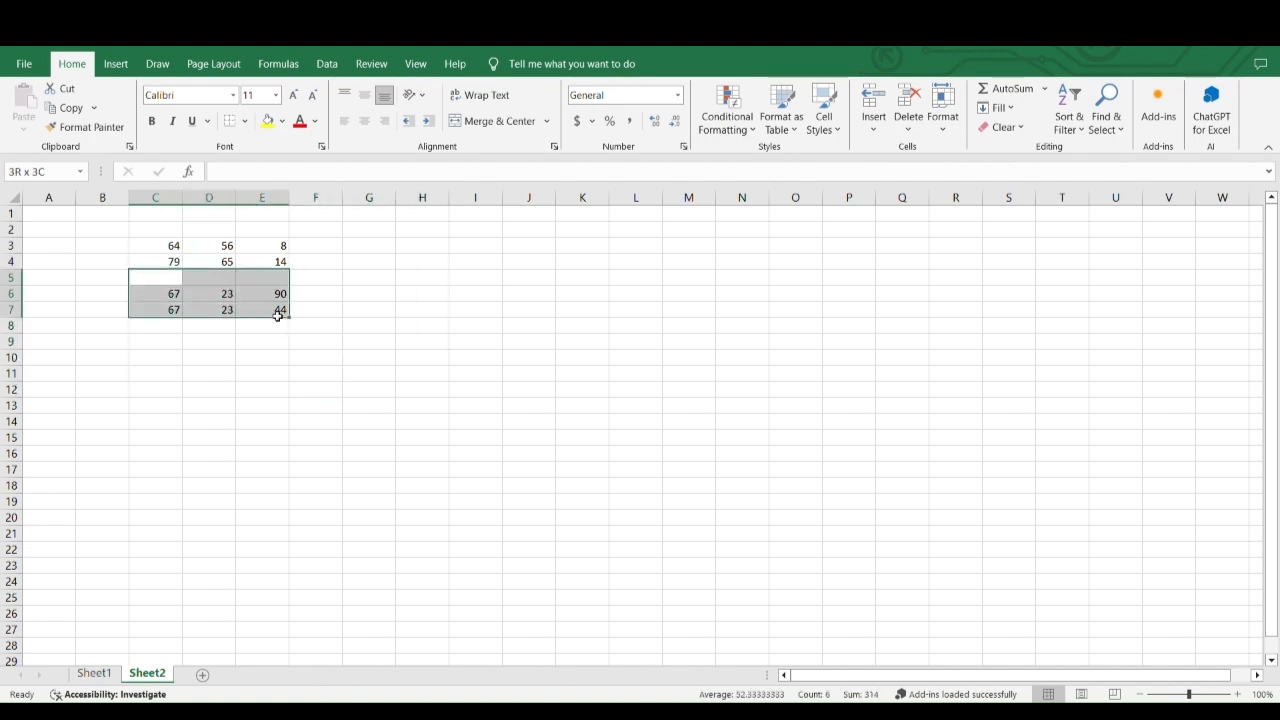
Enter the same pair of numbers in row 8, with 67 in cell C8 and 23 in cell D8
left_click(156, 330)
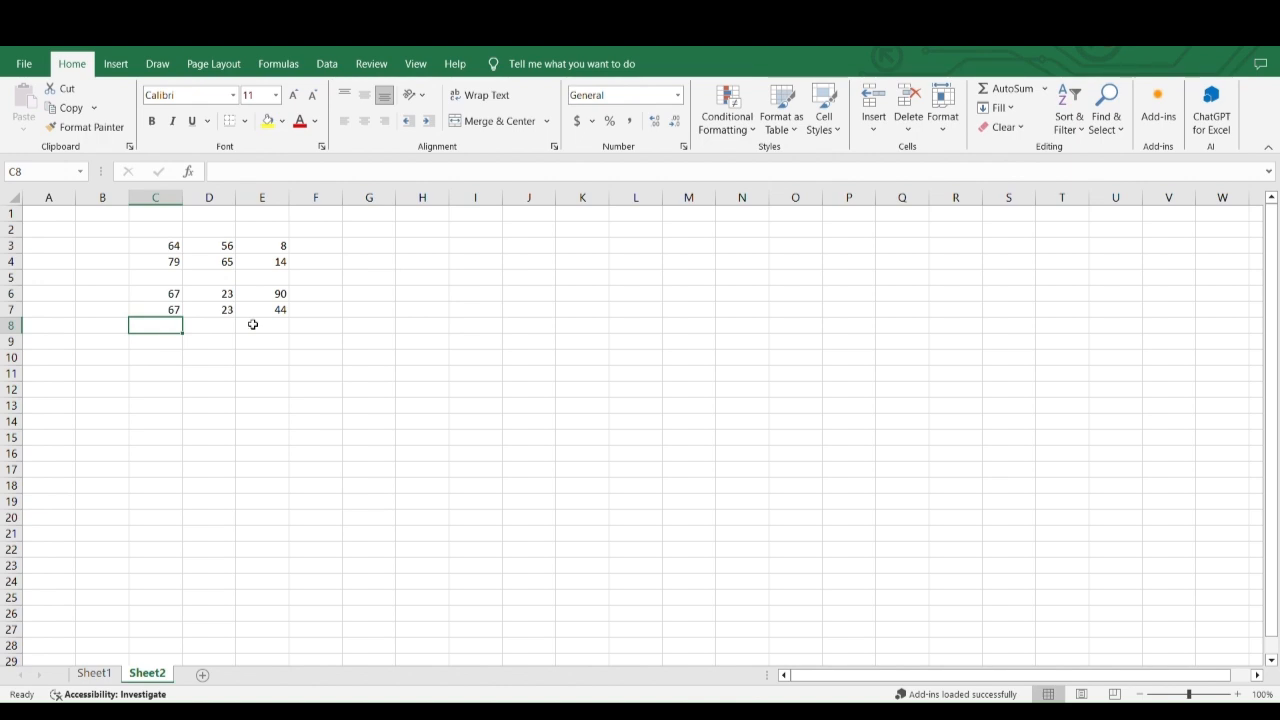
type("67")
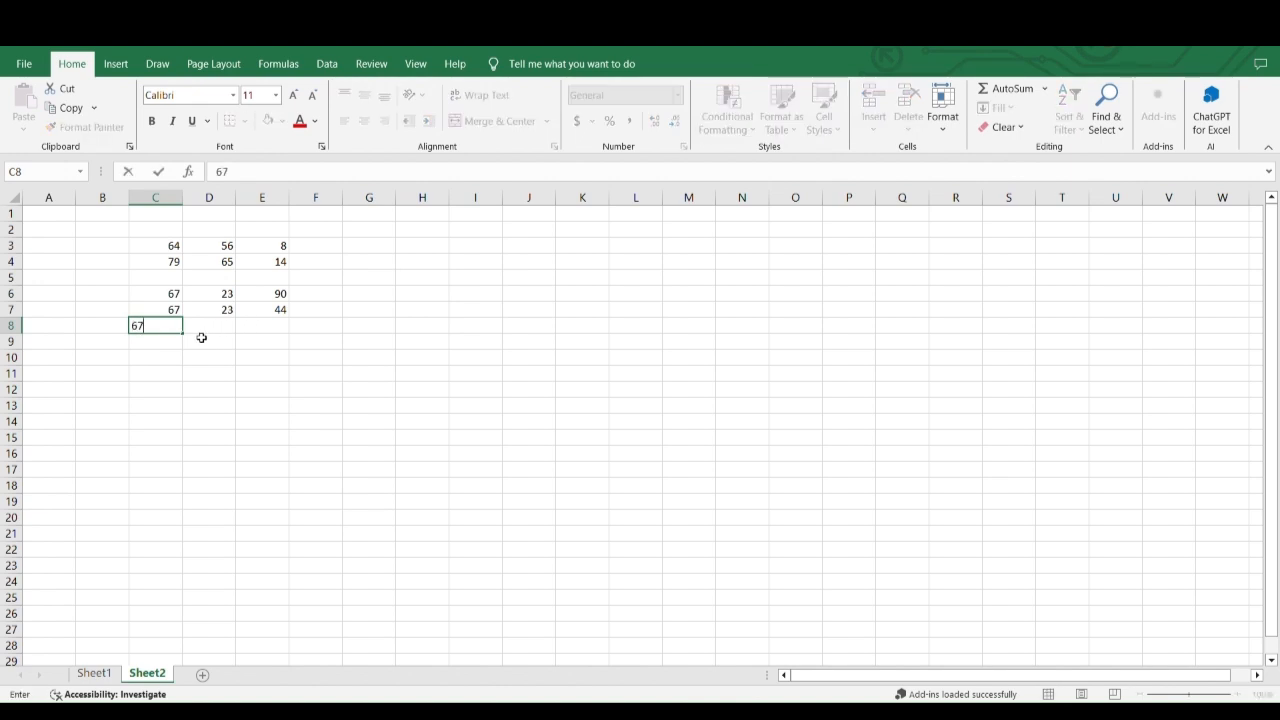
left_click(212, 327)
type("23")
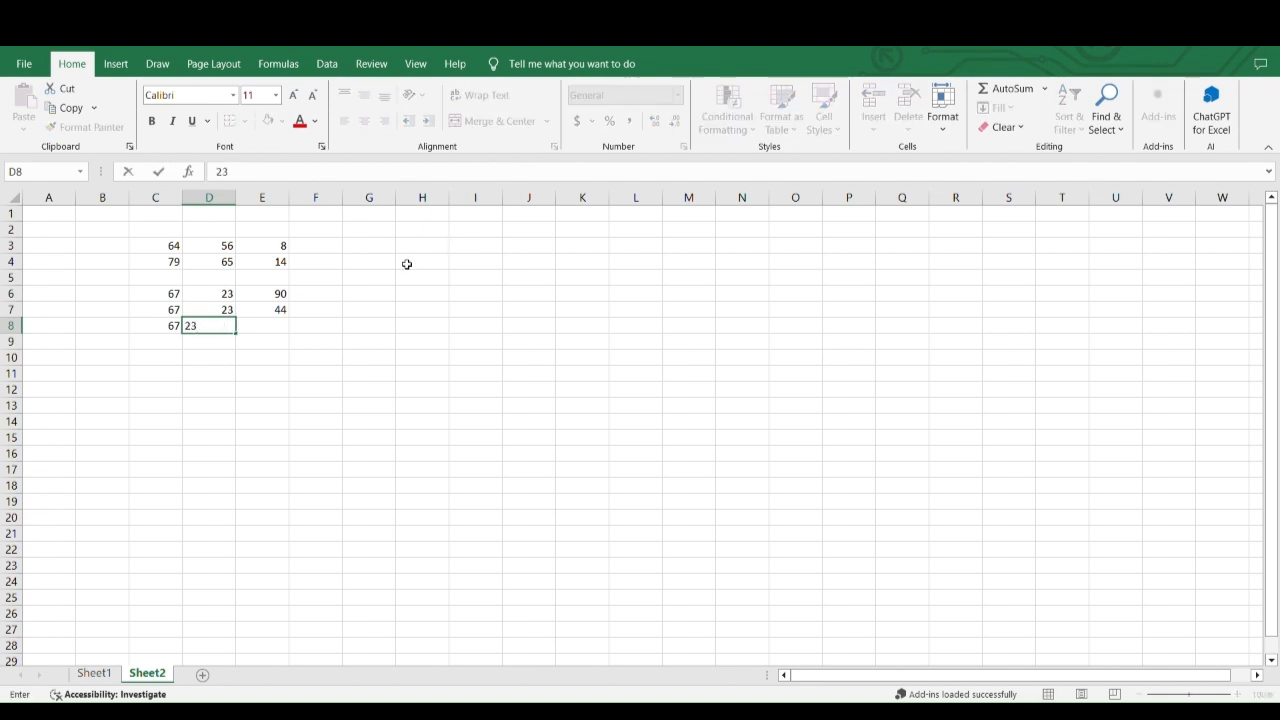
Fill the subtraction formula from cell E7 down to E8
left_click(284, 311)
left_click_drag(289, 326, 300, 340)
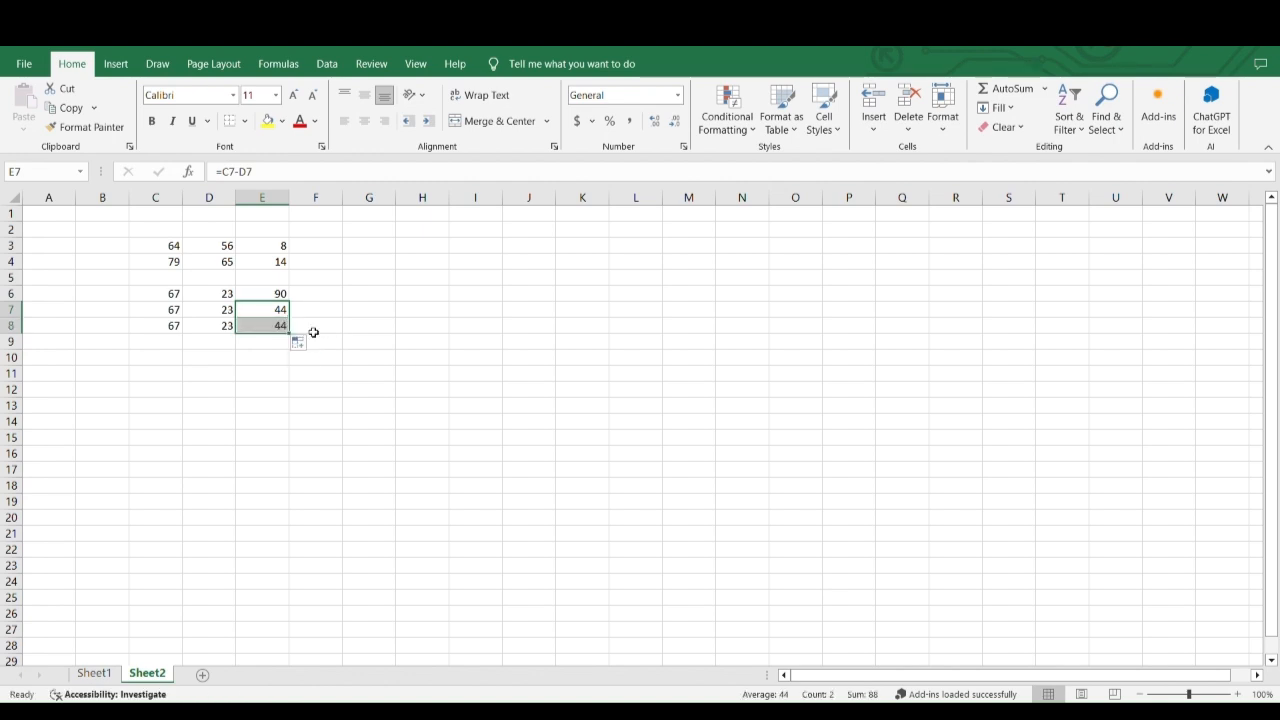
left_click(313, 332)
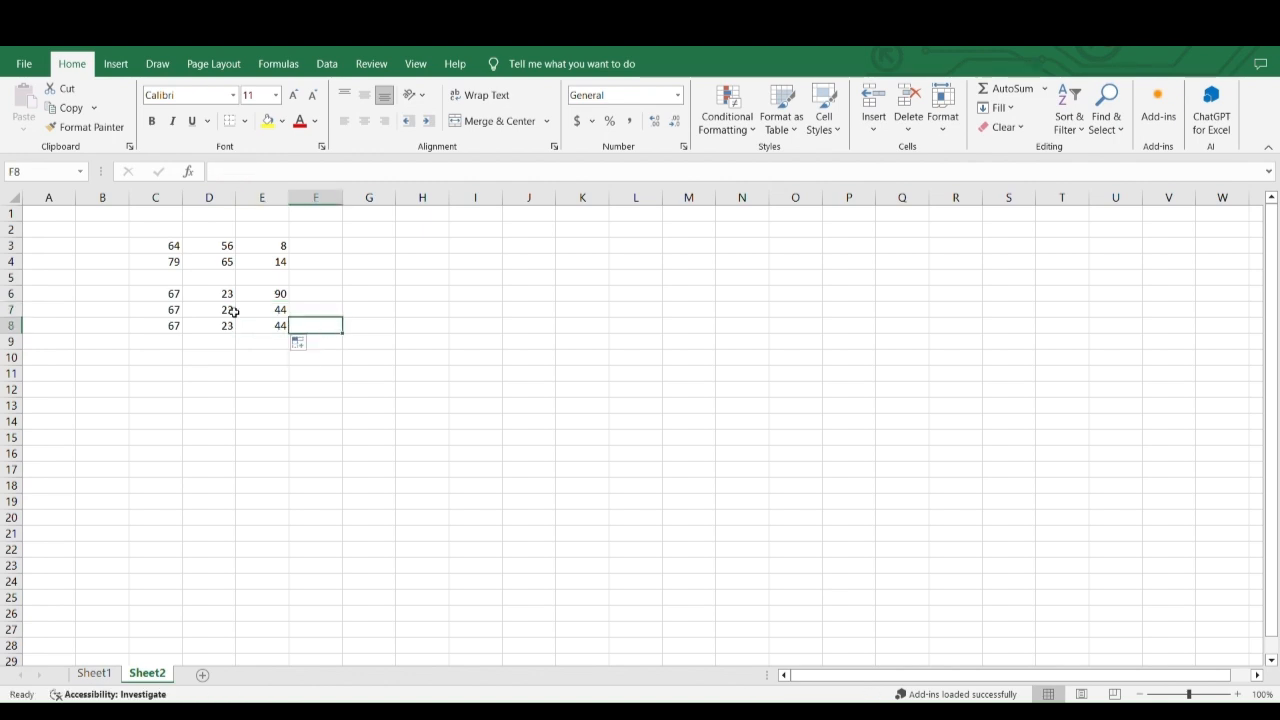
mouse_move(281, 312)
left_mouse_down()
mouse_move(274, 348)
mouse_move(275, 325)
left_mouse_up()
left_click_drag(160, 314, 298, 326)
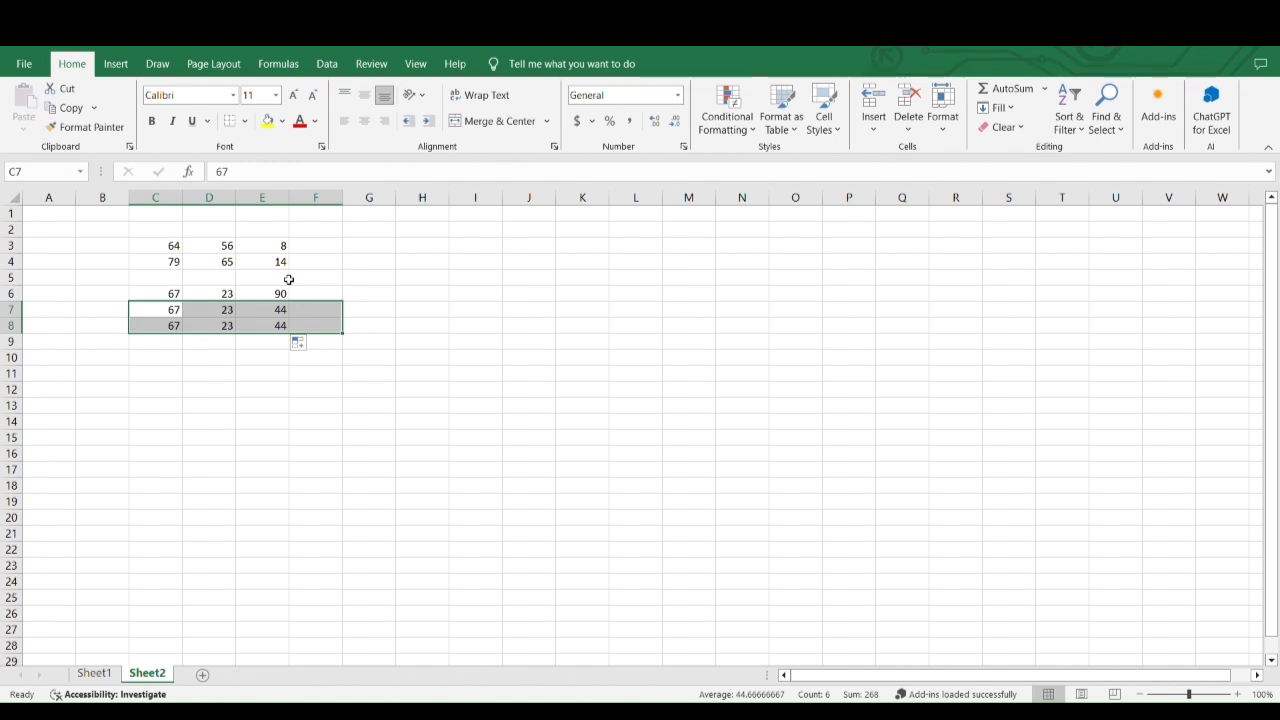
Enter a separate pair of numbers in row 4, with 67 in cell H4 and 55 in cell I4
left_click(424, 278)
left_click(419, 265)
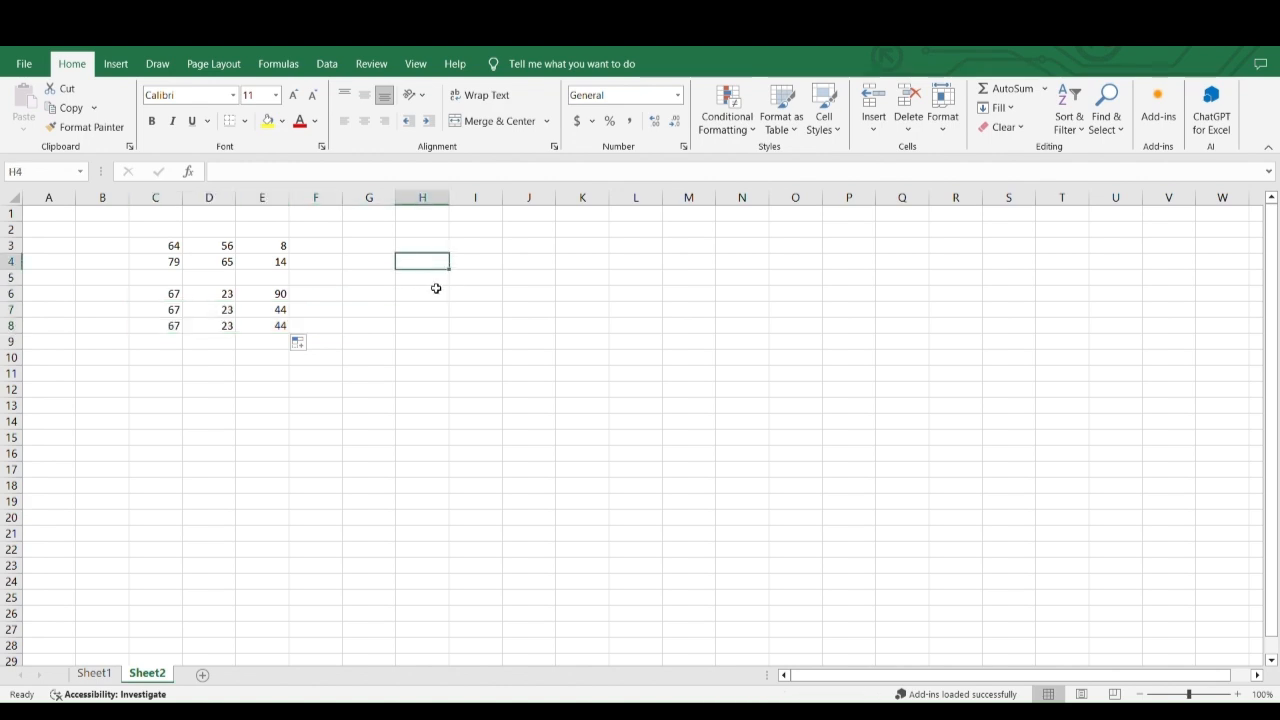
type("67")
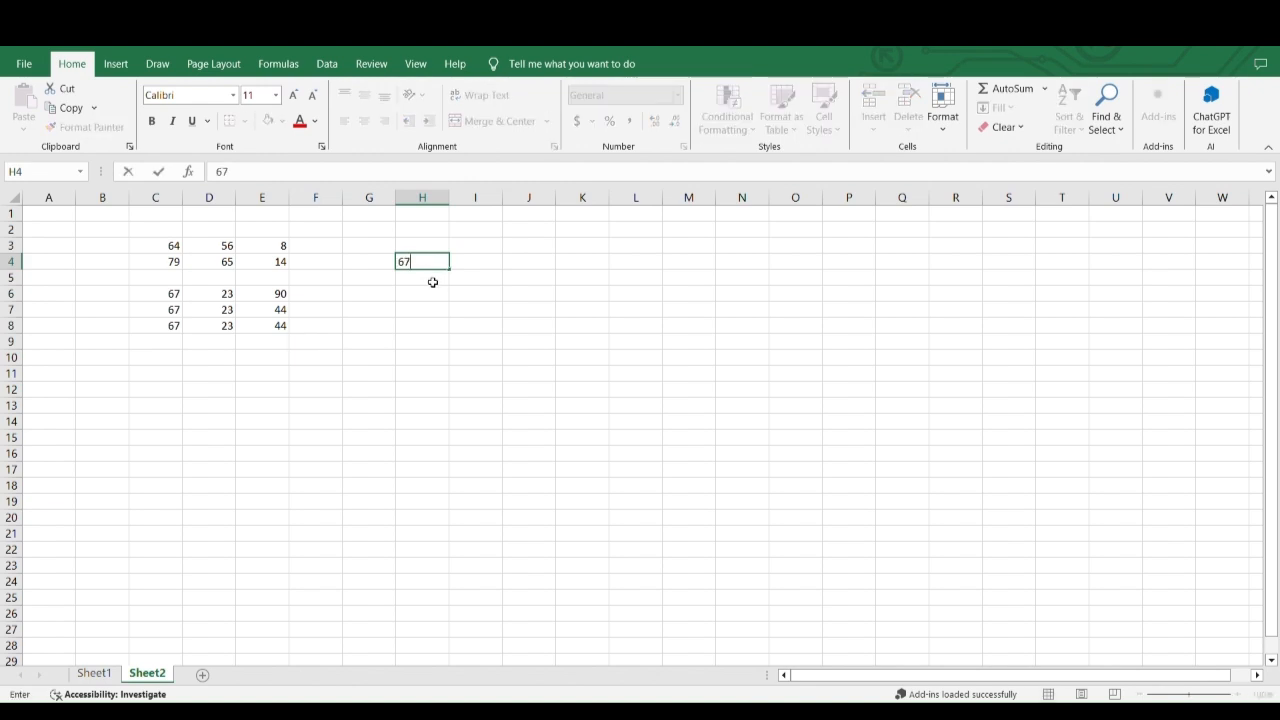
key("Tab")
type("5")
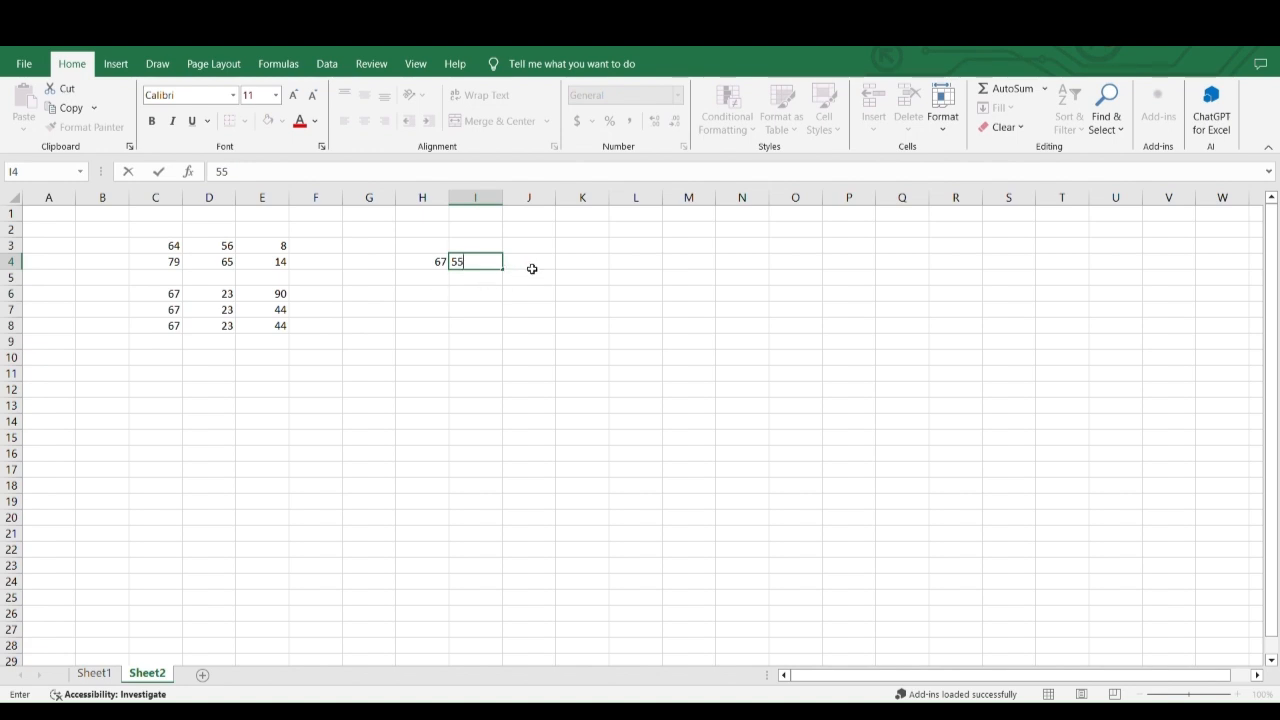
left_click(526, 268)
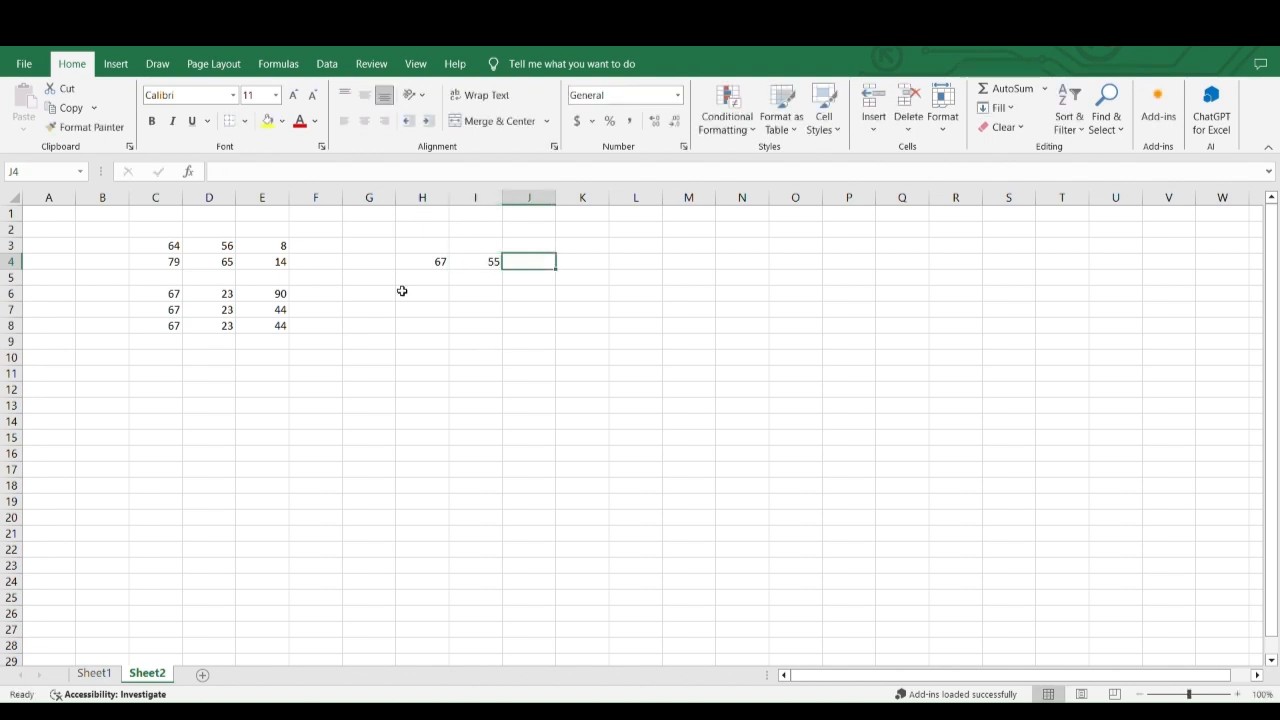
Subtract the new pair of numbers in cell J4 with the formula =H4-I4
left_click(434, 277)
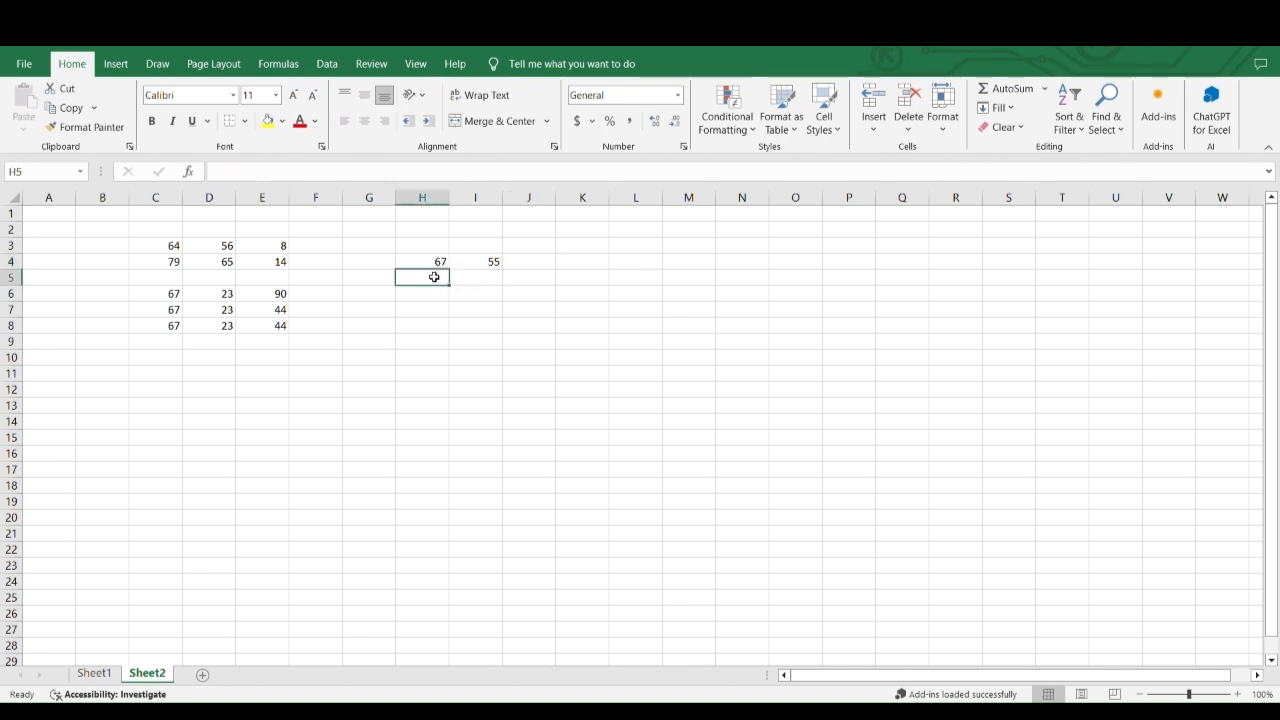
left_click(532, 264)
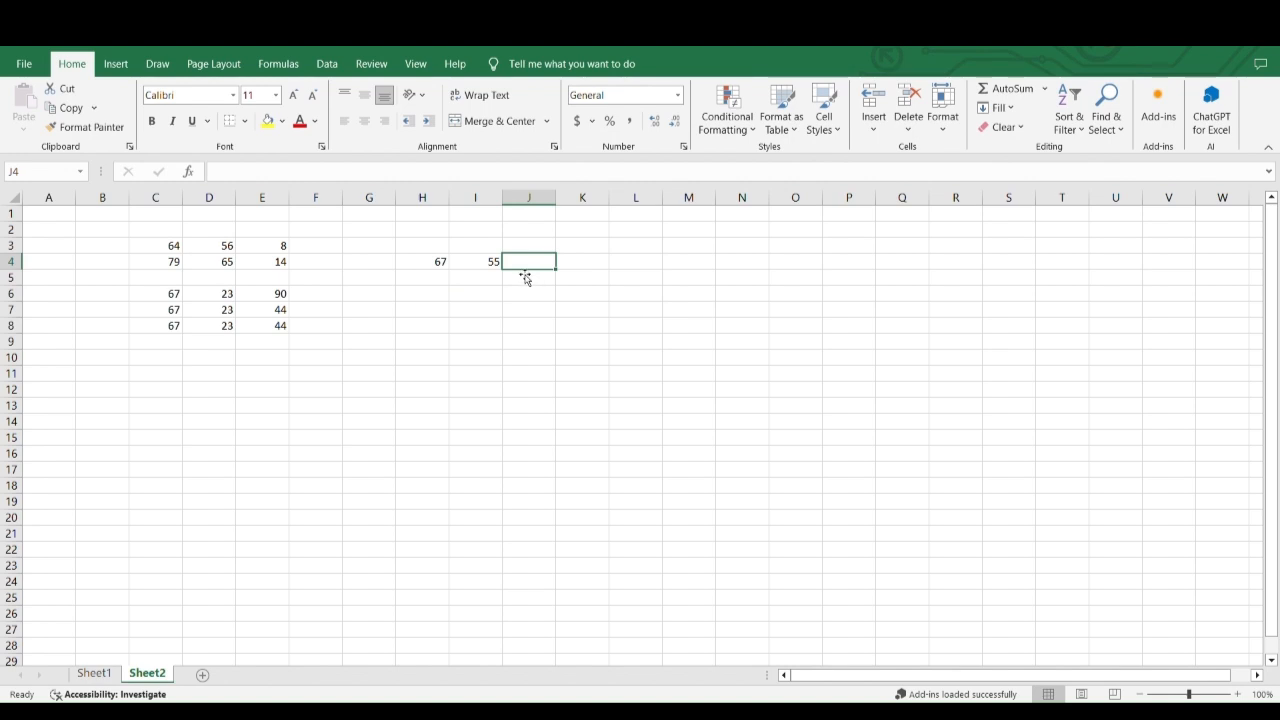
type("6")
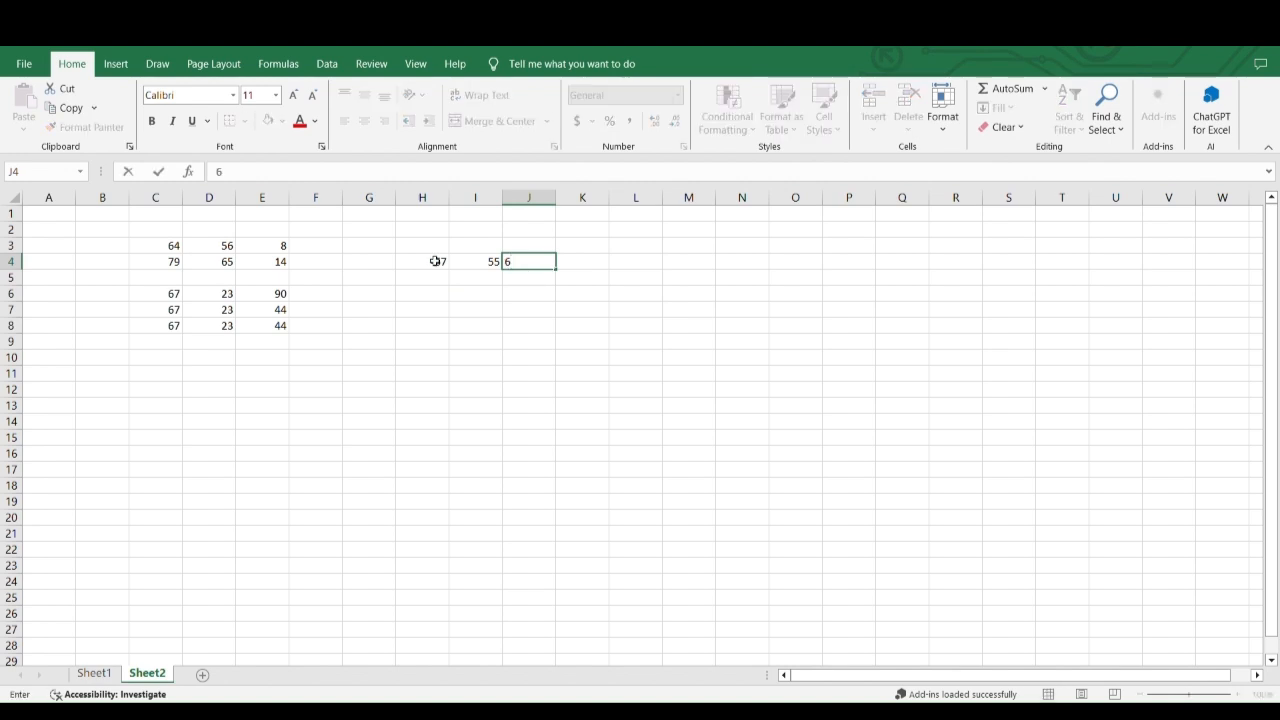
type("=")
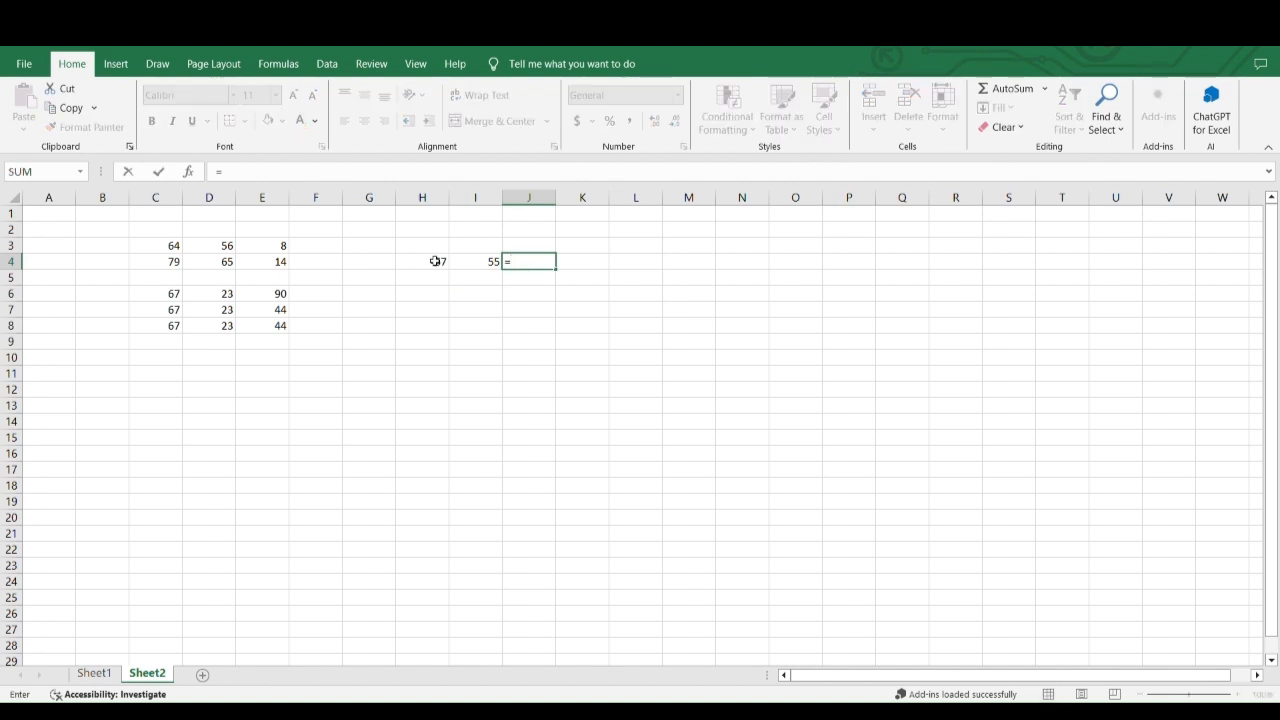
left_click(447, 267)
left_click(448, 267)
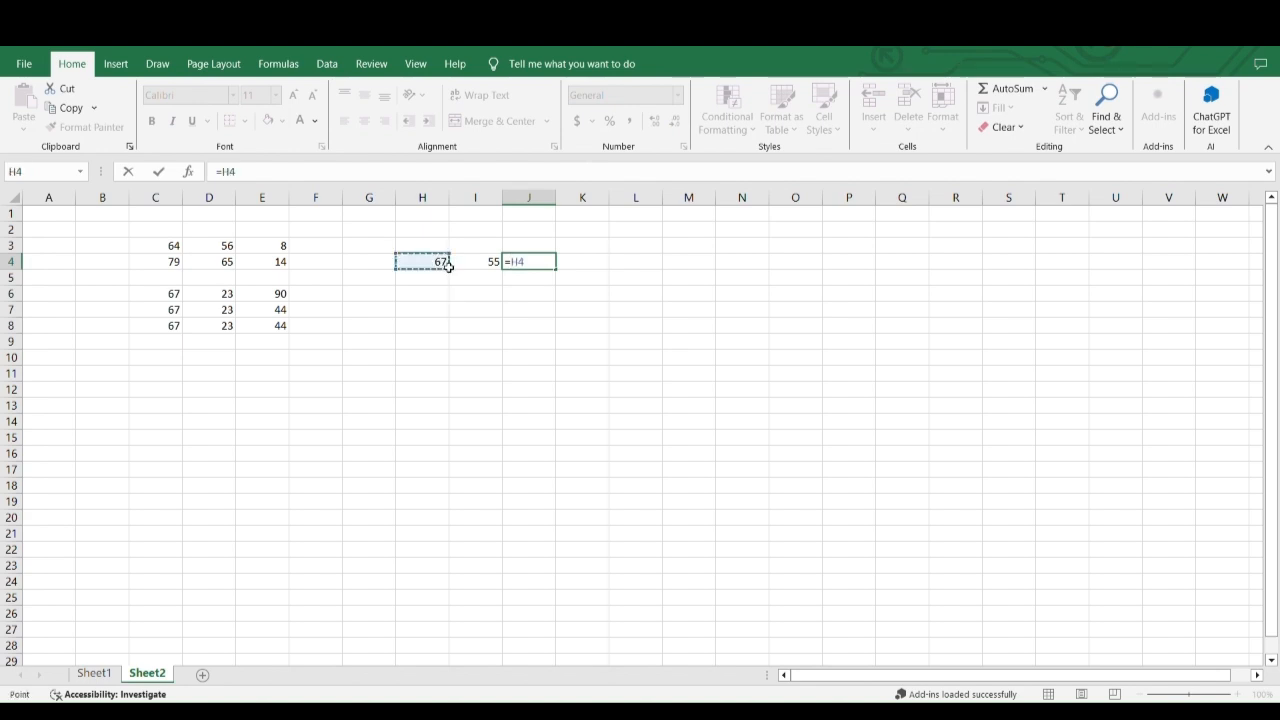
type("-")
left_click(495, 265)
key("Return")
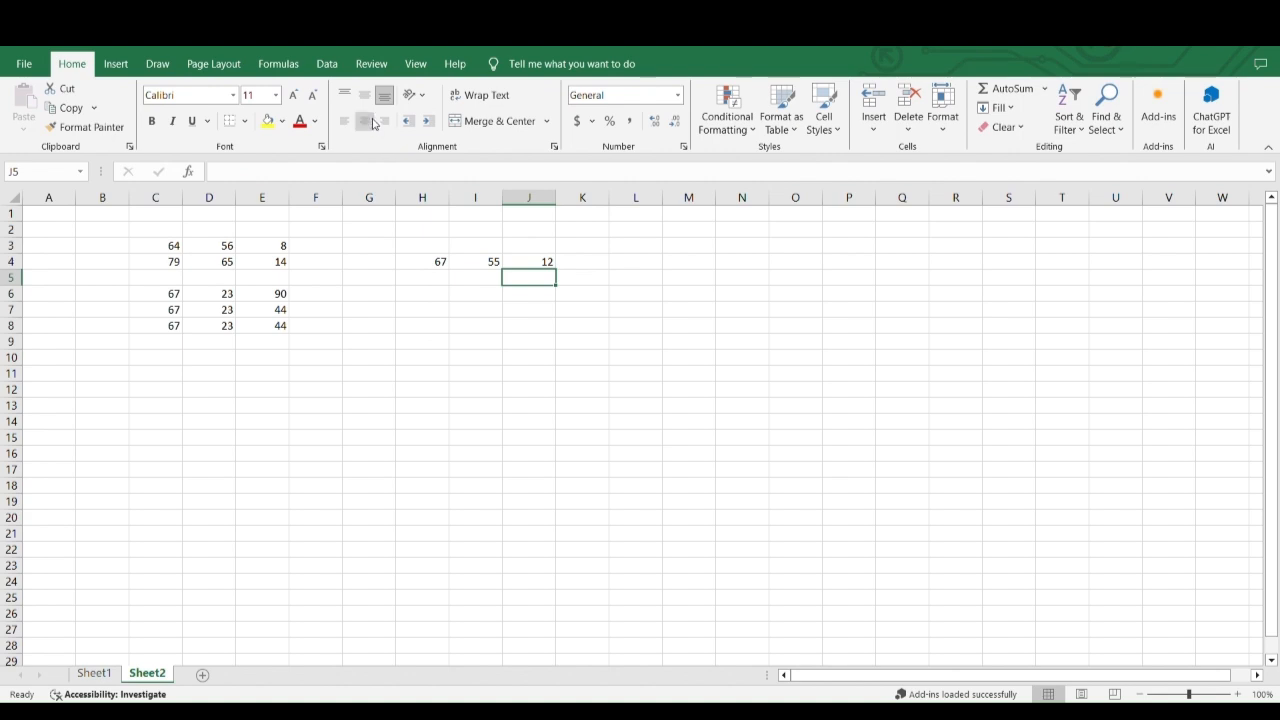
On Sheet1, move the block C3:G10 so that the addition table with its answers heading occupies J7:L11
left_click(112, 674)
left_click_drag(176, 264, 383, 363)
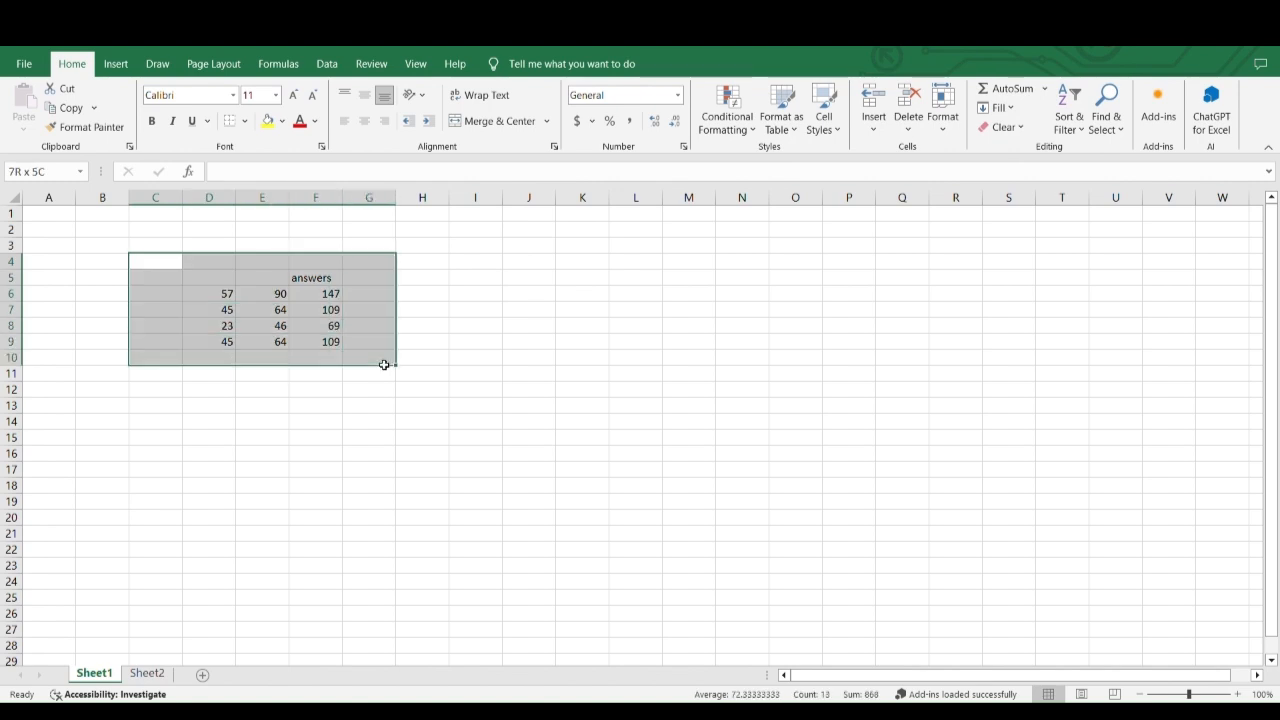
left_click_drag(167, 243, 386, 357)
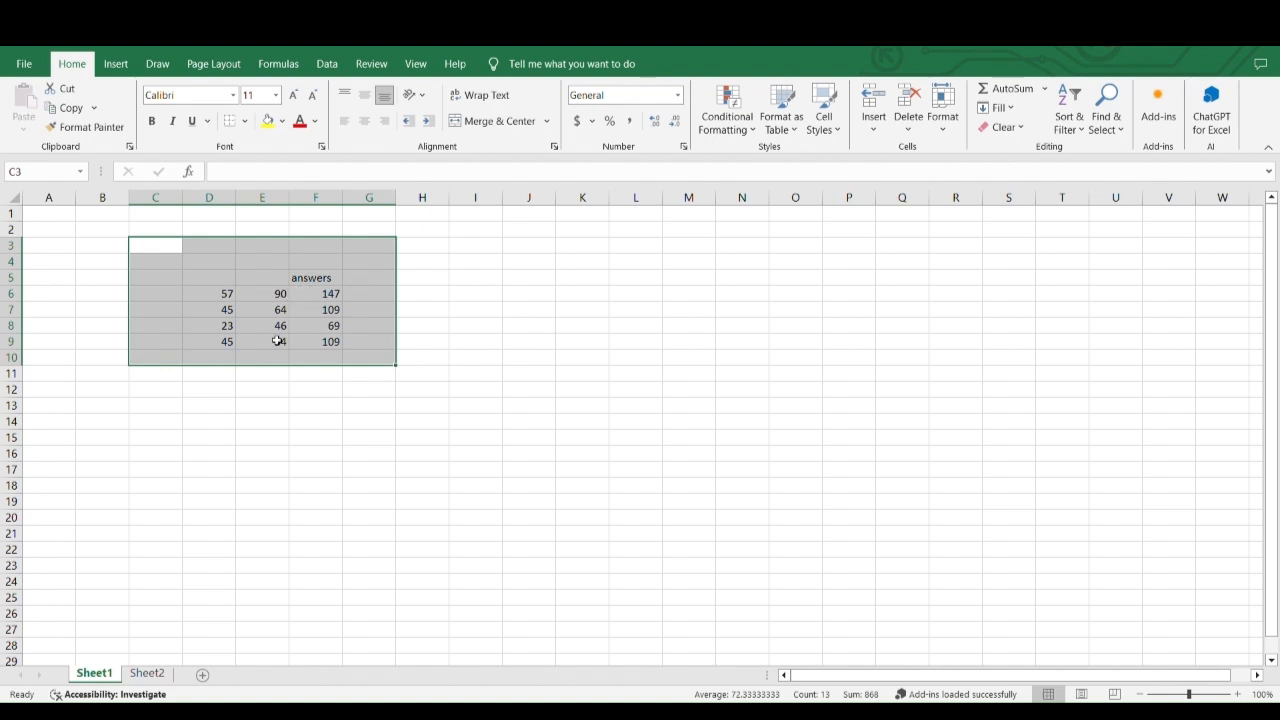
left_click_drag(213, 317, 472, 333)
left_click(490, 487)
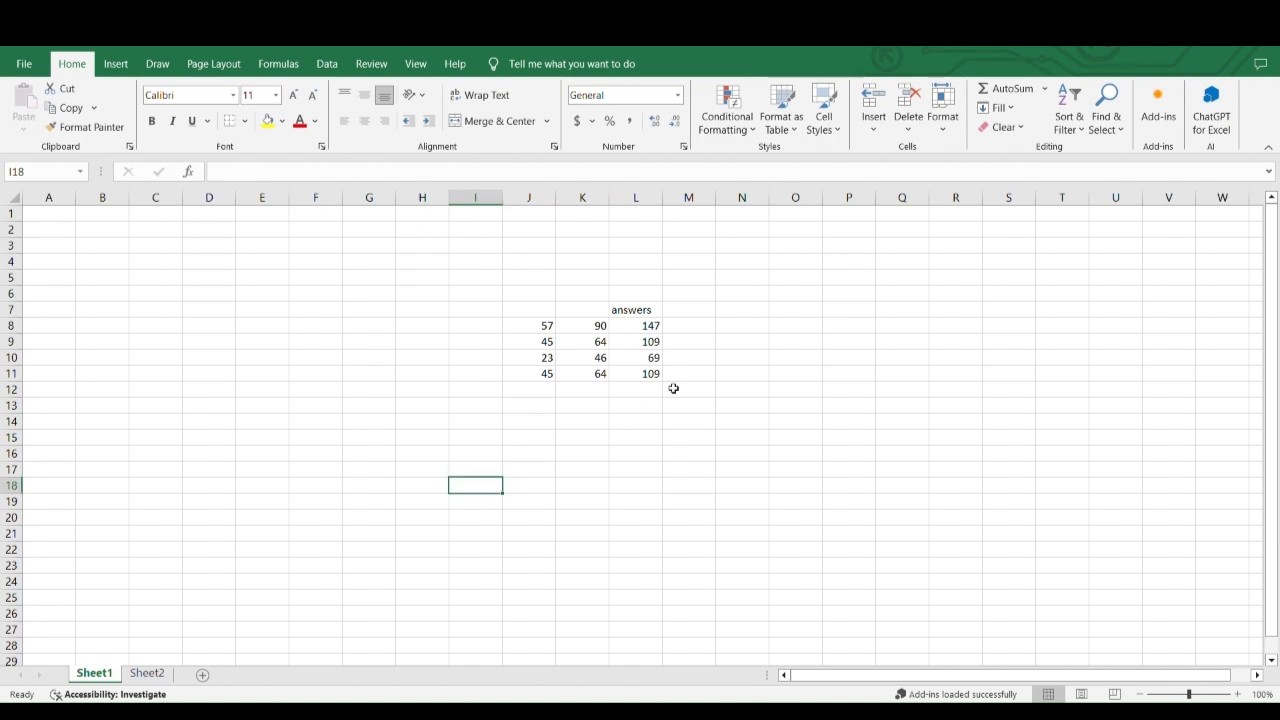
On Sheet2, clear the addition example in row 6, cells C6 to F6
left_click(152, 678)
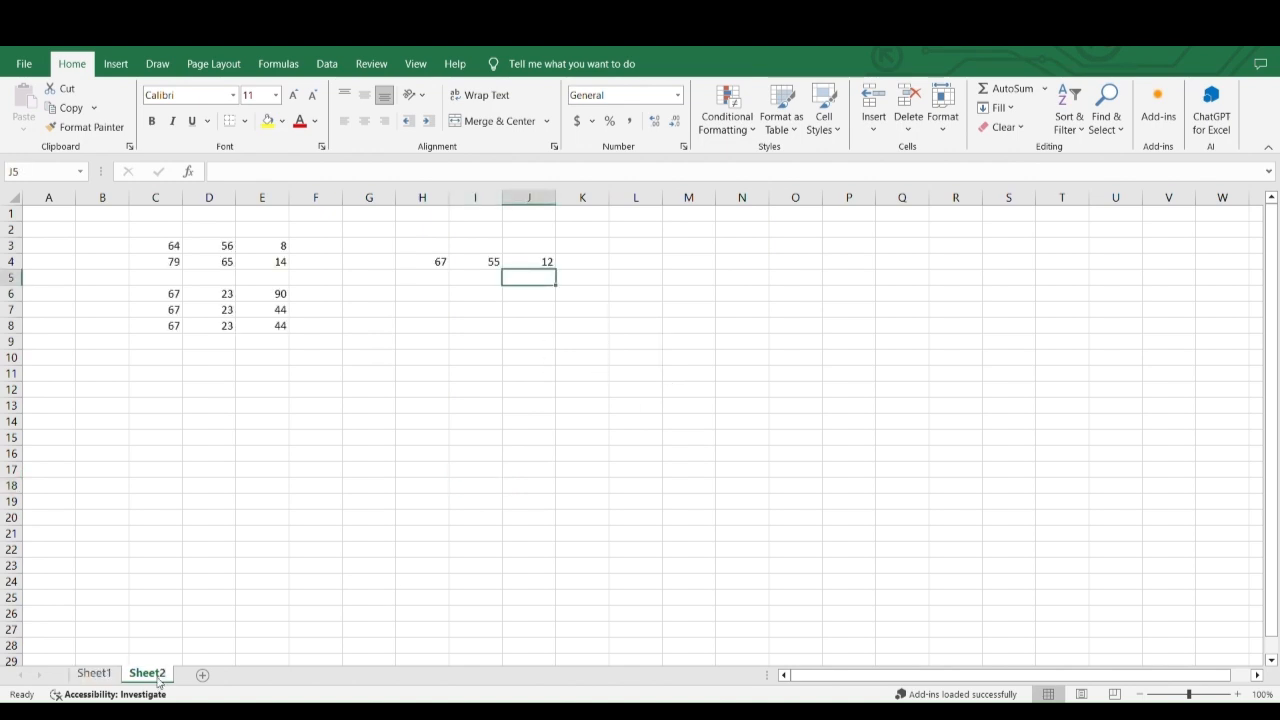
left_click_drag(160, 300, 314, 294)
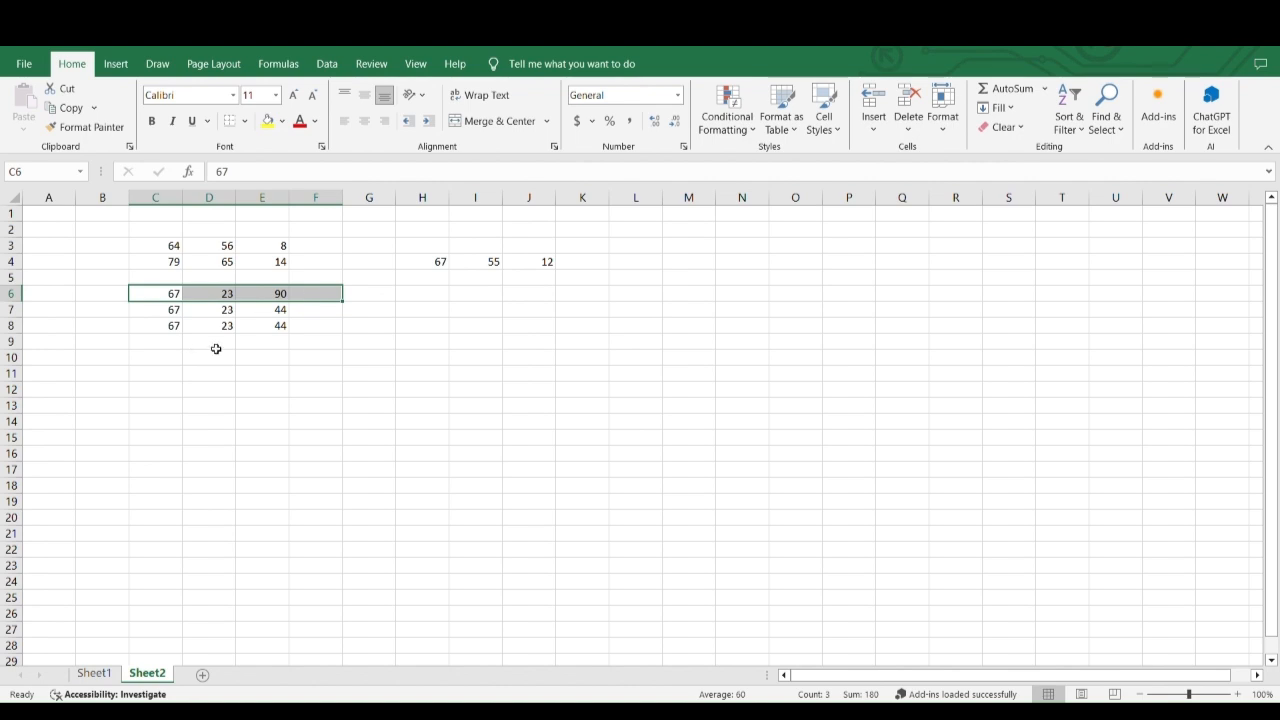
key("Delete")
left_click(180, 393)
left_click(150, 236)
left_click_drag(150, 240, 725, 401)
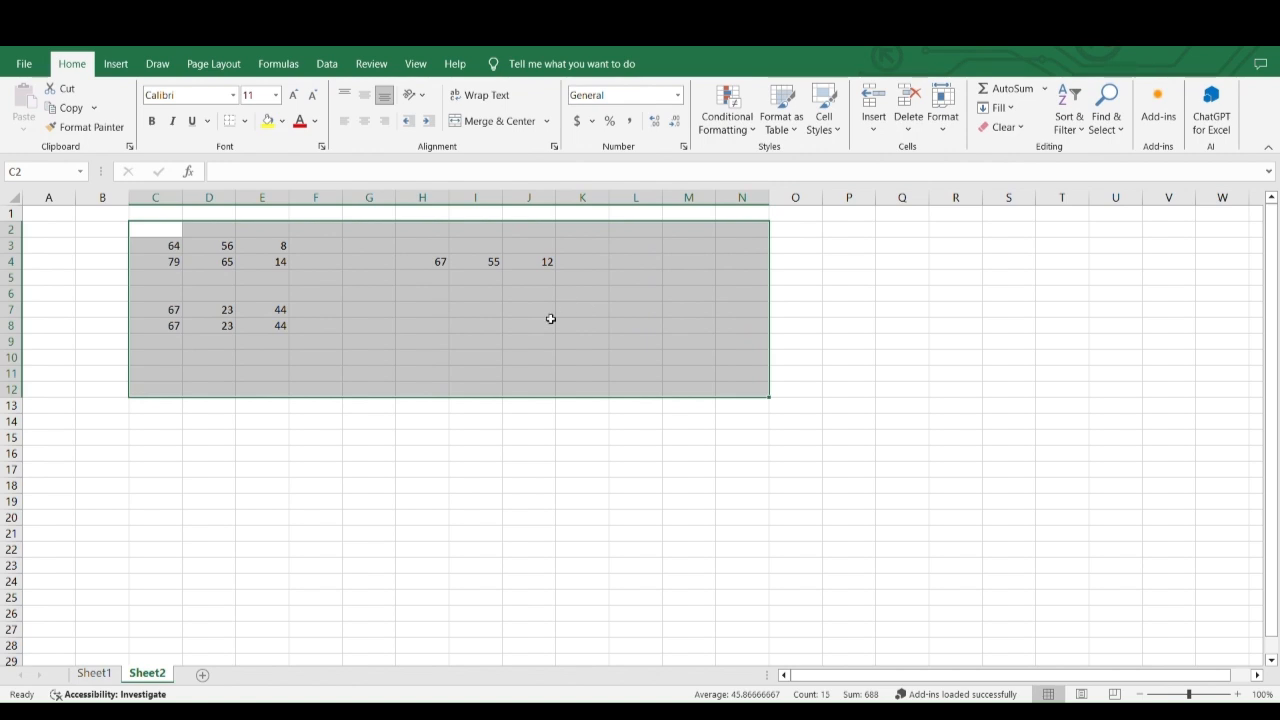
Enter the label "subtraction" in cell J7 and widen column J to fit it
left_click(550, 312)
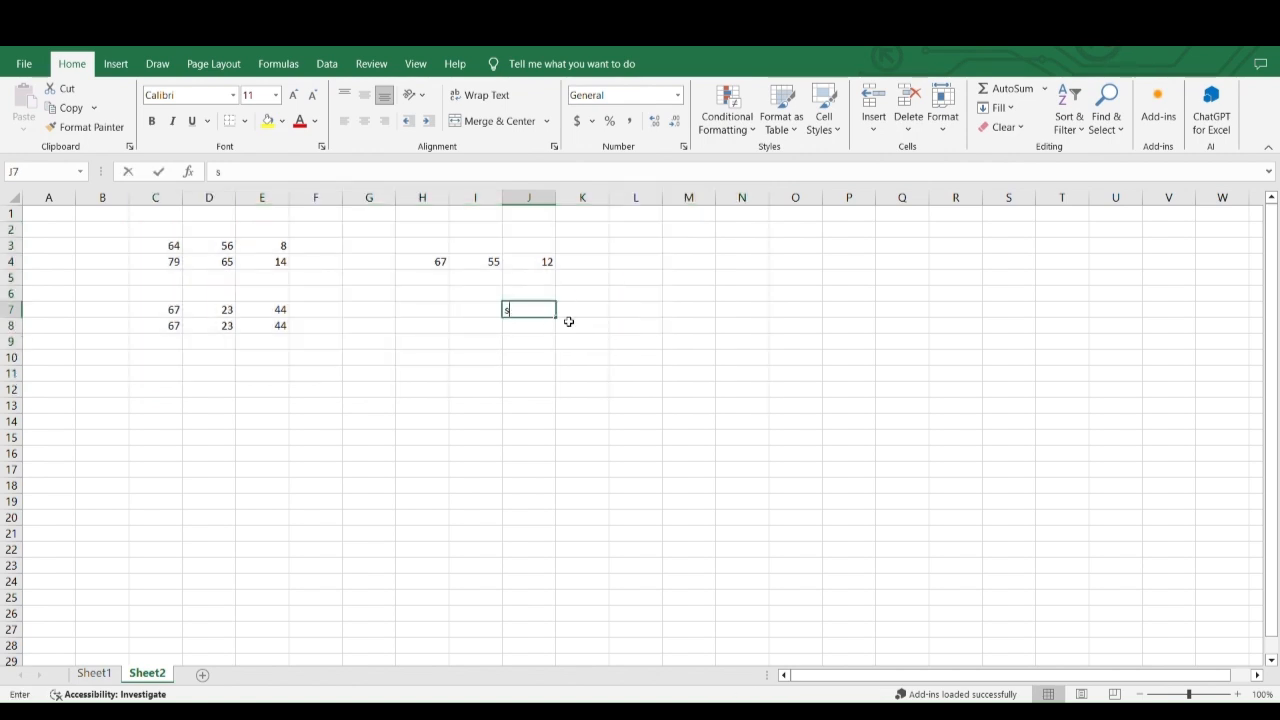
type("subtraction")
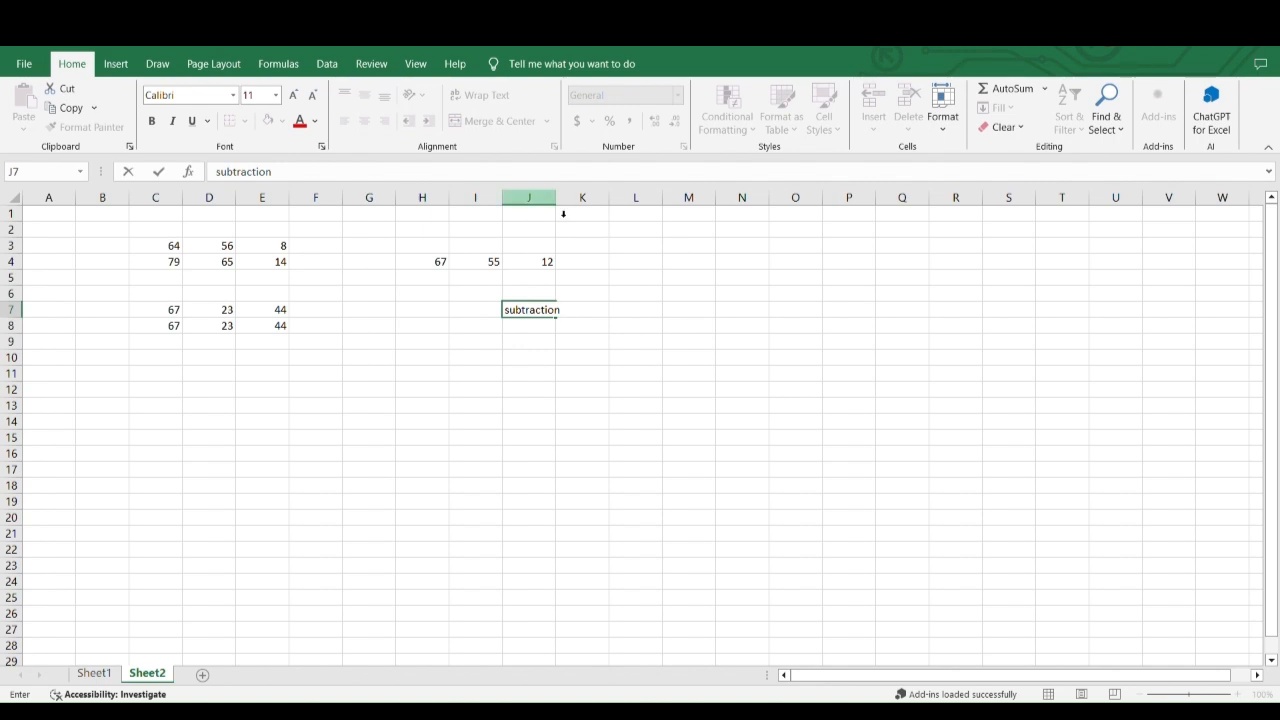
left_click(563, 213)
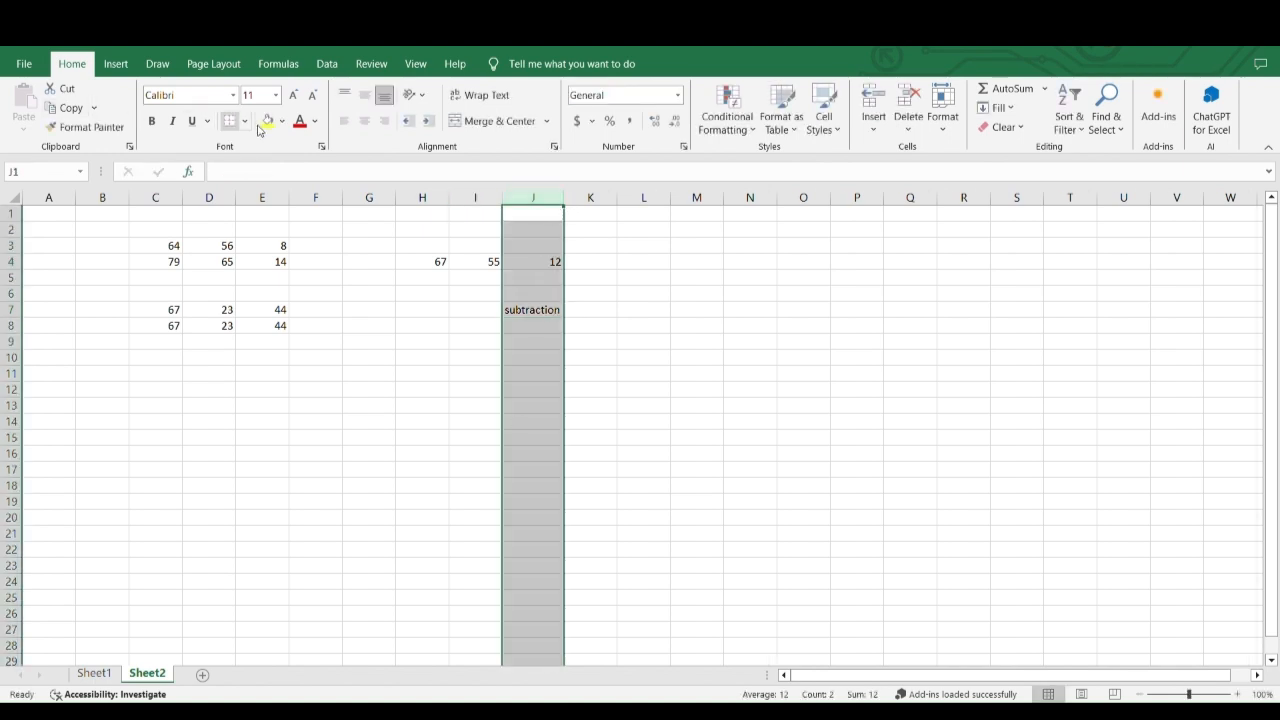
Switch to Sheet1 with the addition table
left_click(96, 676)
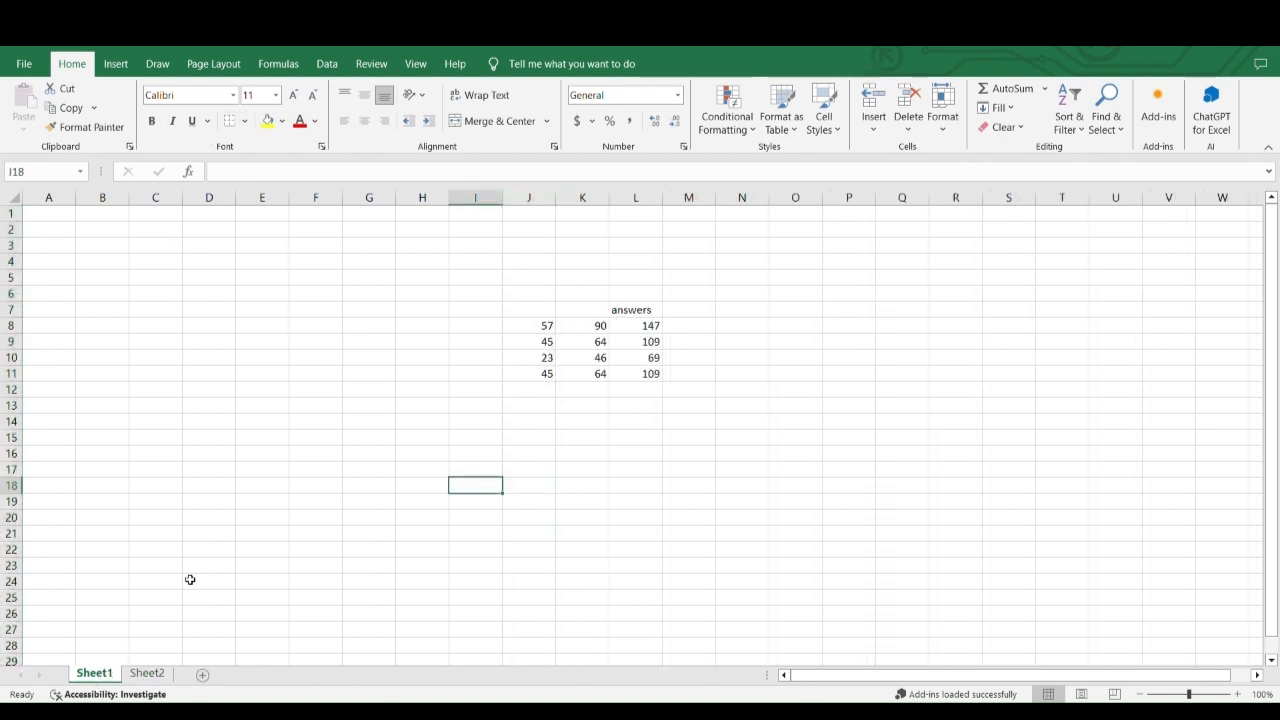